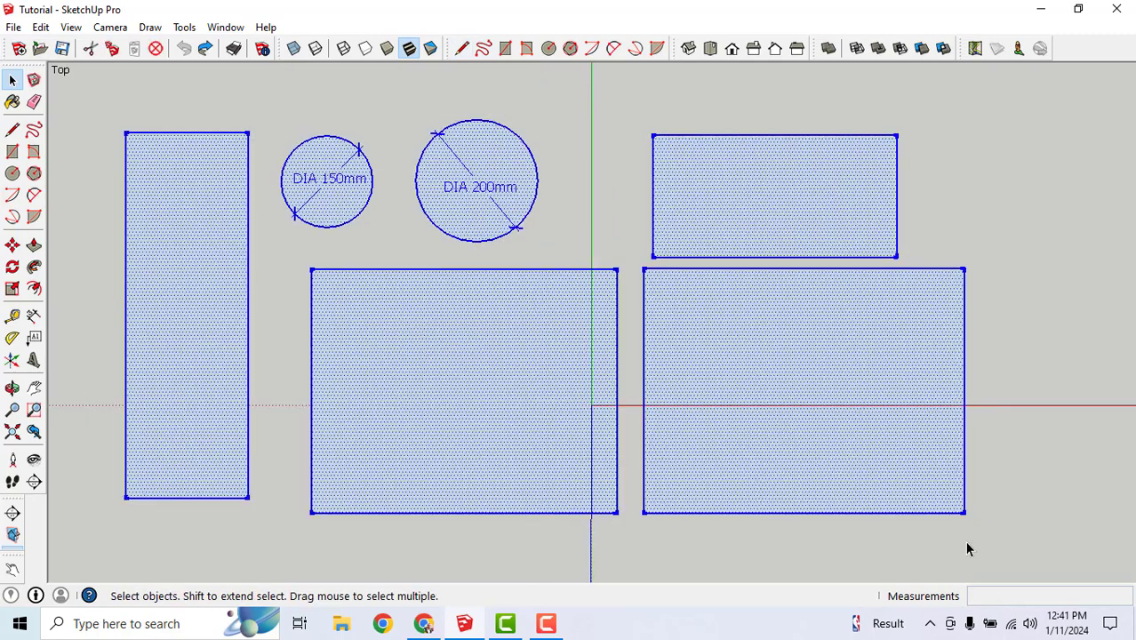
- Delete all the selected rectangles and circles and set the camera to the standard Top view
key("Delete")
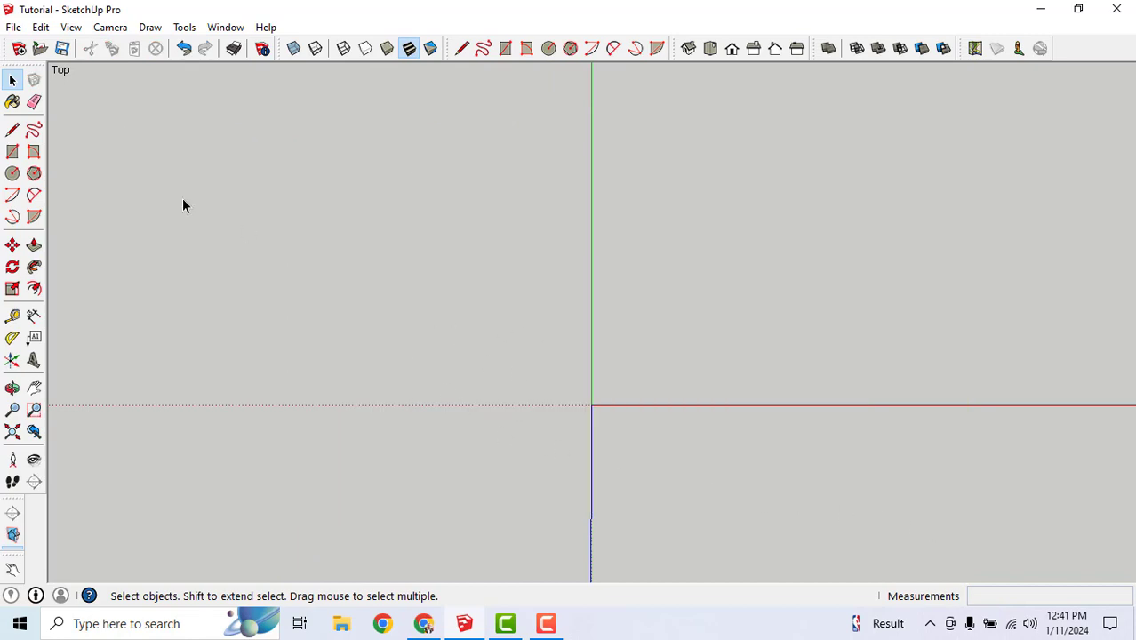
left_click(110, 27)
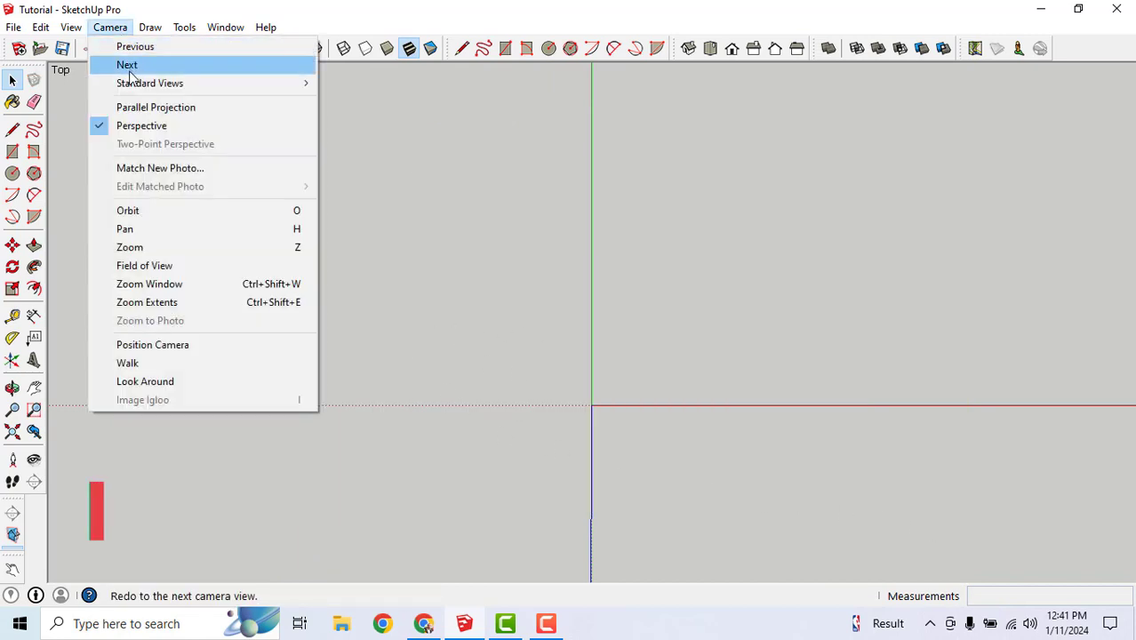
mouse_move(160, 89)
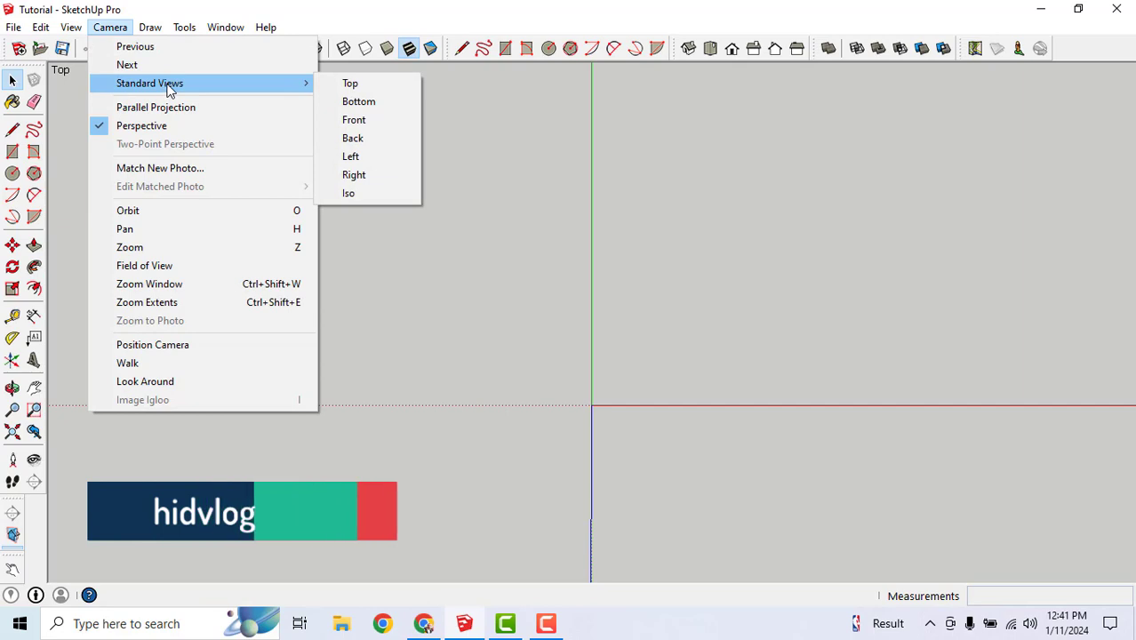
left_click(348, 83)
- Draw a 1000 by 500 mm rectangle in the top view, spanning the red and green axes
key("r")
left_click(376, 244)
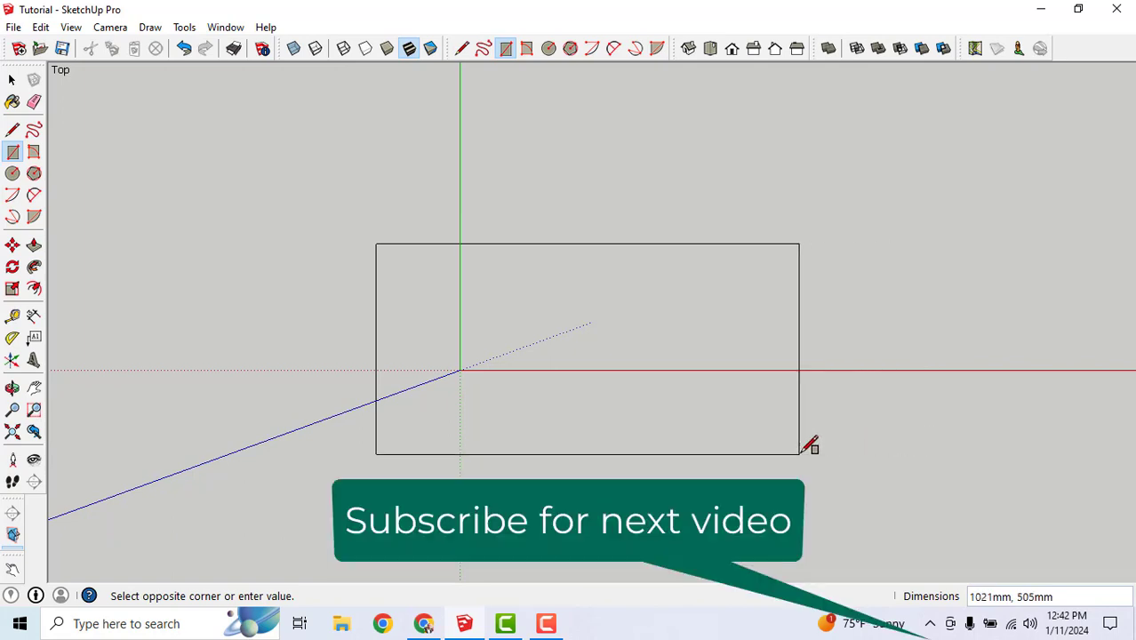
type("1000,500")
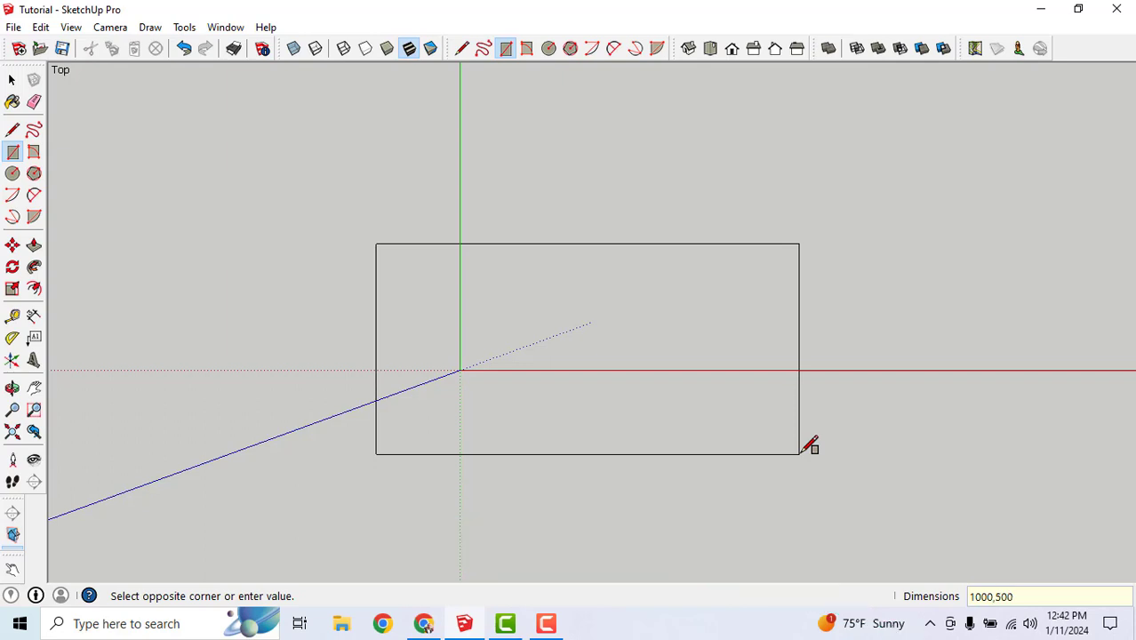
key("Return")
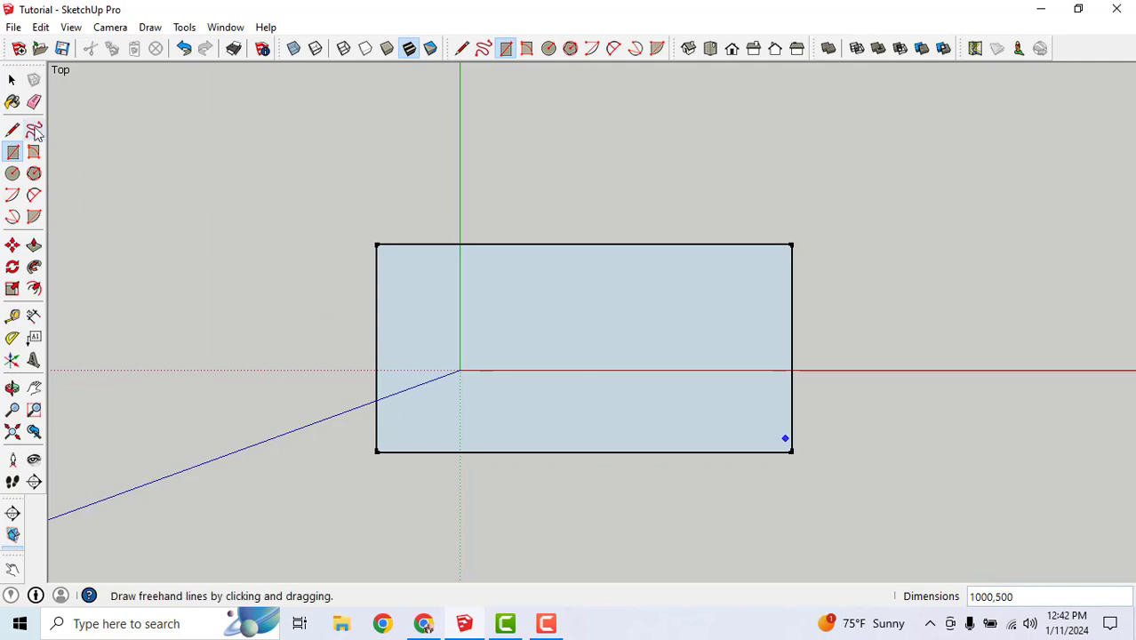
left_click(12, 80)
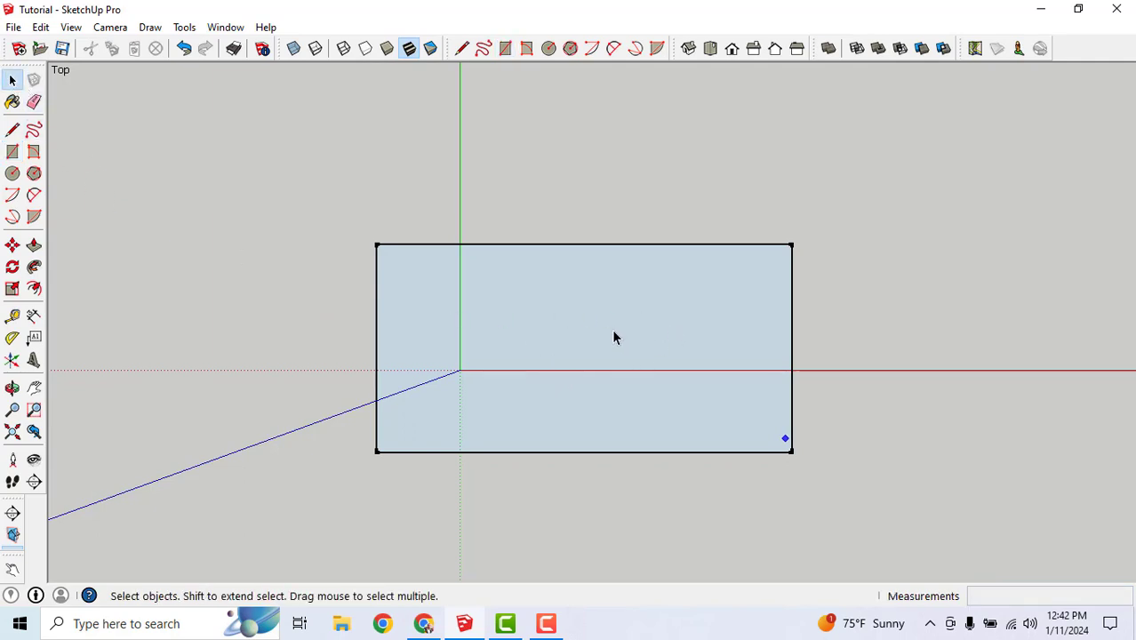
scroll(609, 338, "up", 5)
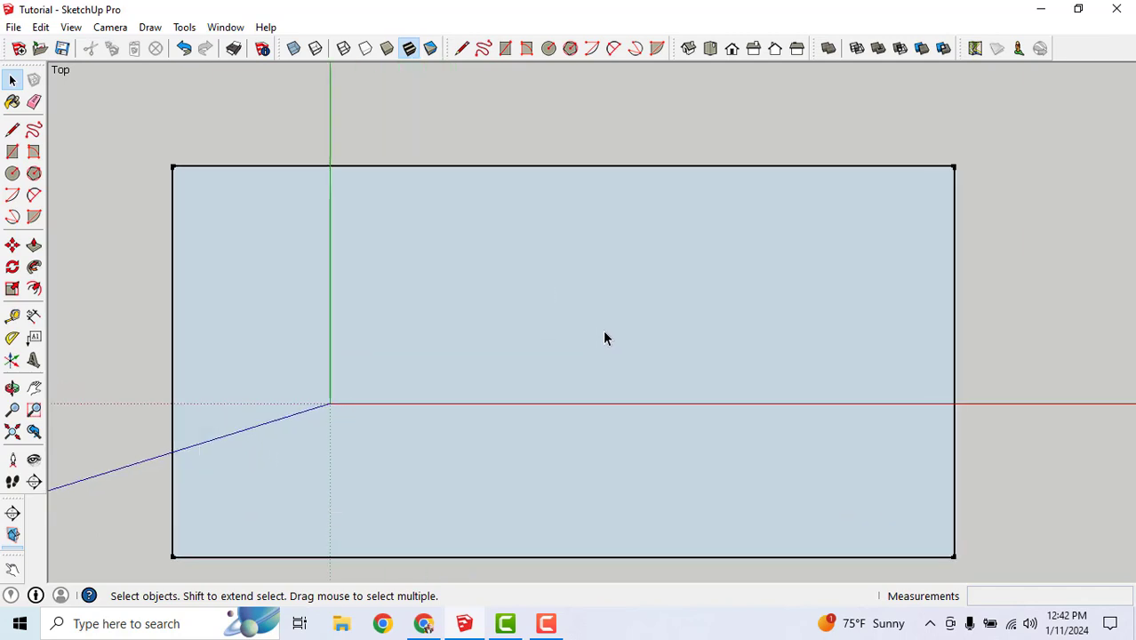
scroll(603, 338, "down", 5)
scroll(622, 347, "up", 1)
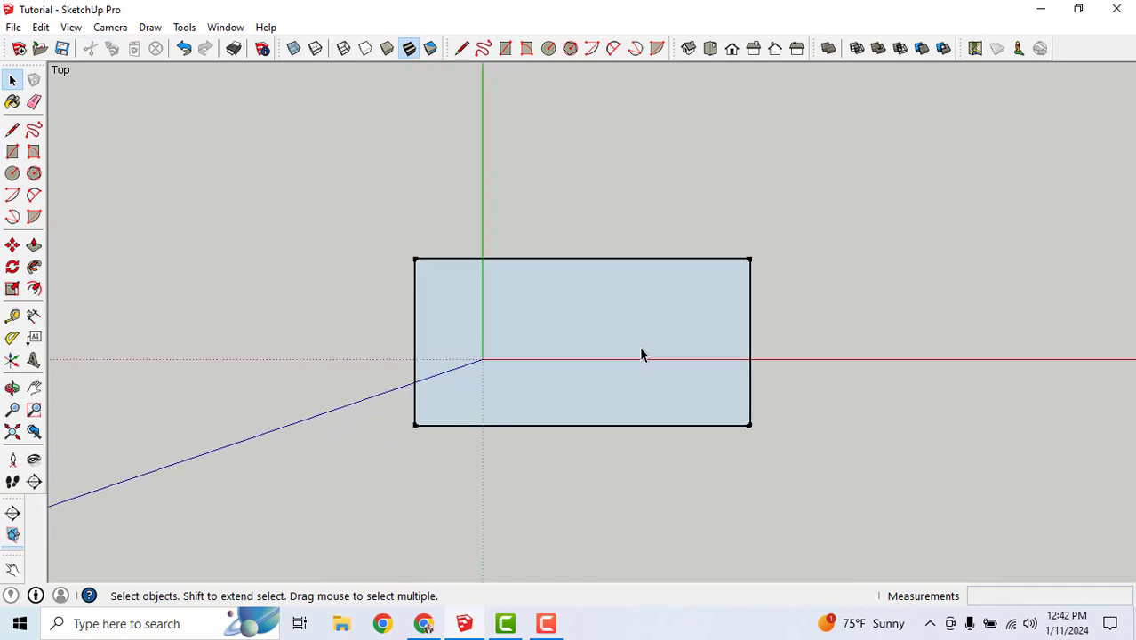
scroll(686, 313, "down", 1)
scroll(666, 327, "up", 3)
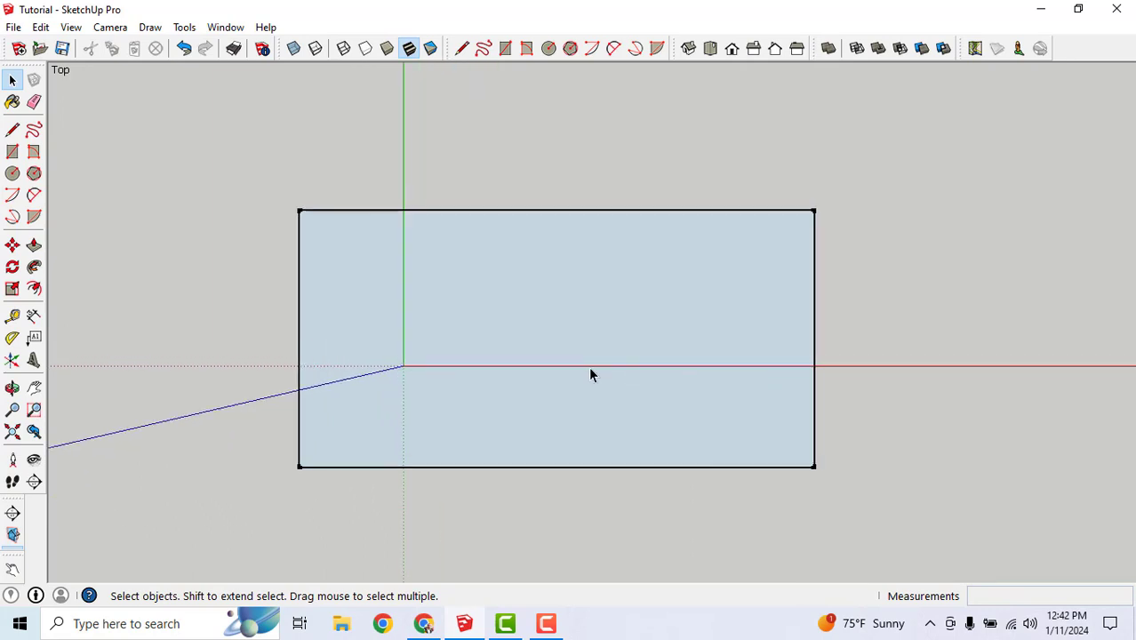
left_click_drag(322, 231, 505, 369)
scroll(451, 292, "up", 1)
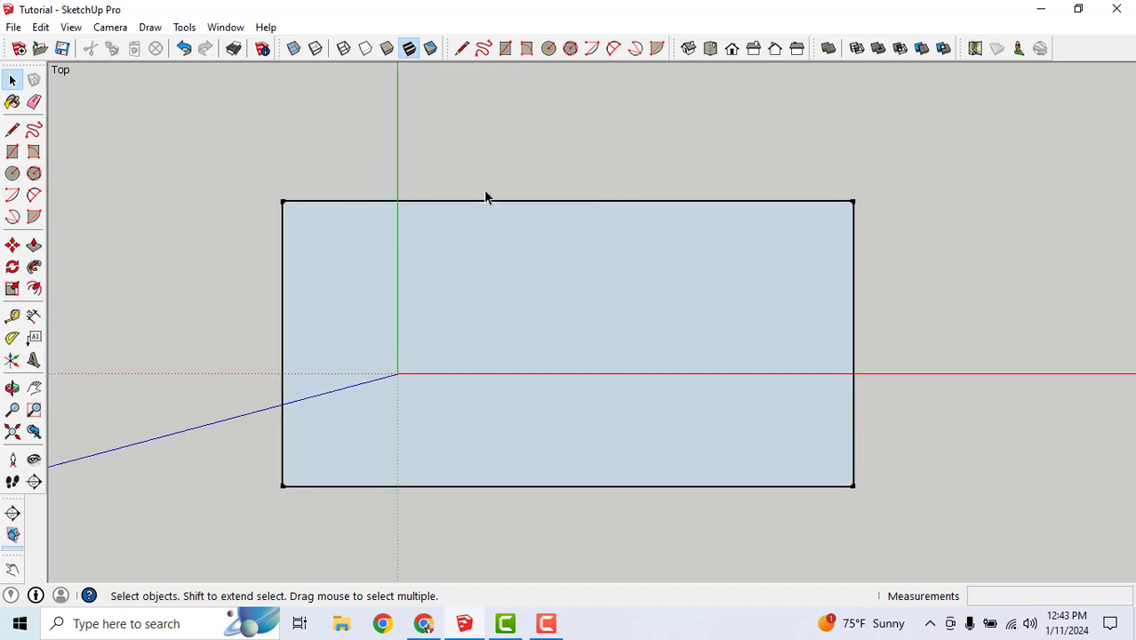
scroll(486, 196, "up", 1)
scroll(438, 213, "down", 1)
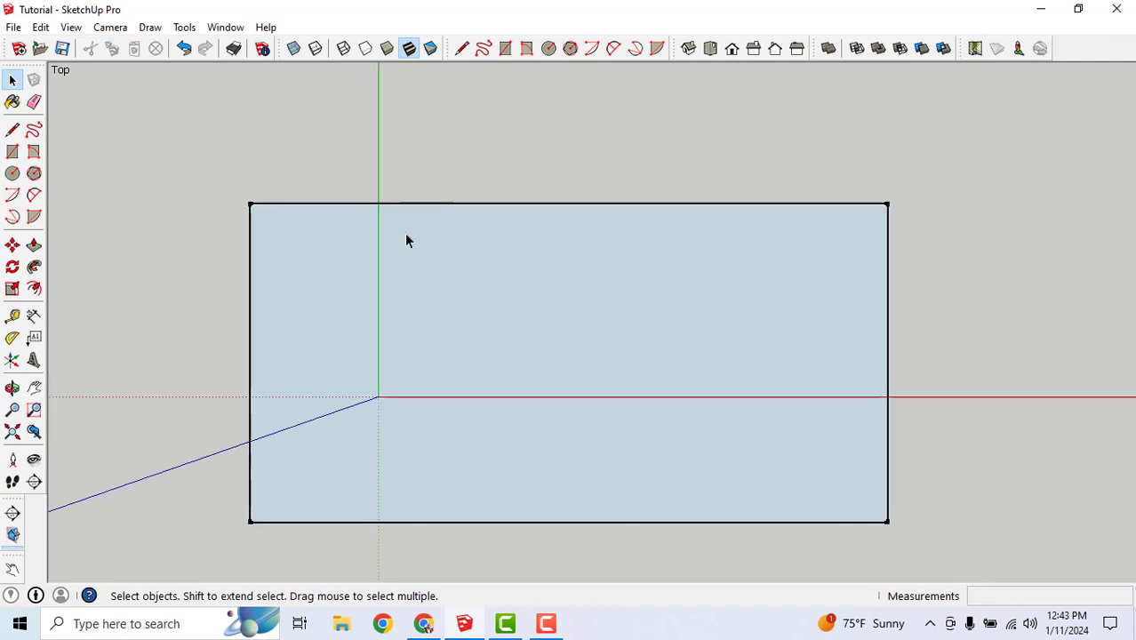
- Offset the rectangle's edges 25 mm inward to form a border around its face
left_click(33, 291)
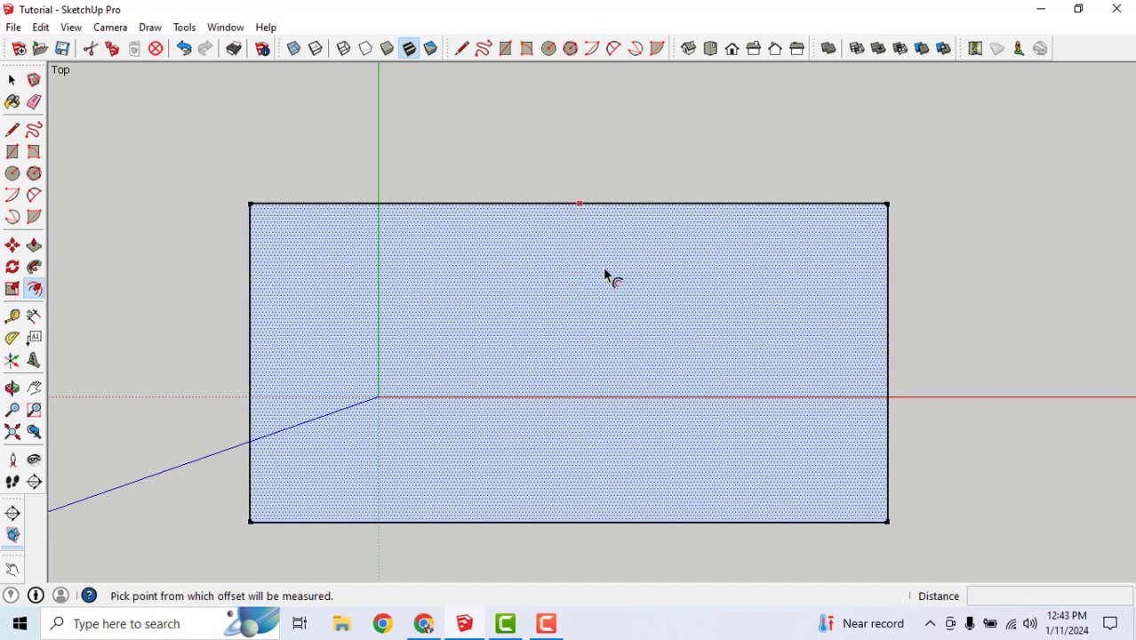
left_click(448, 219)
left_click(462, 220)
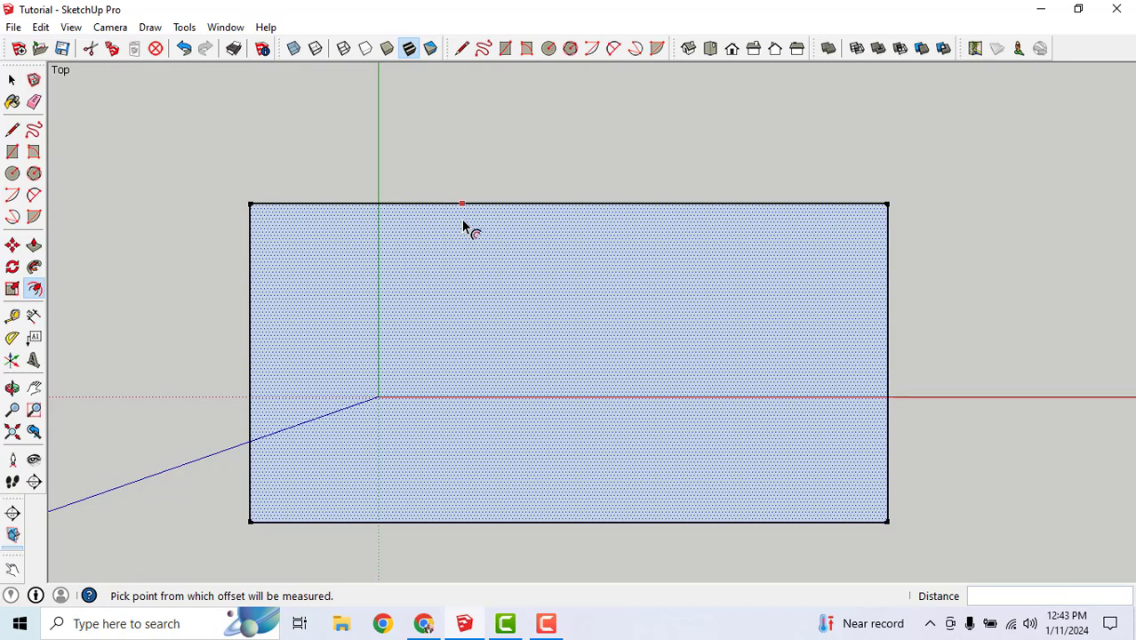
left_click(462, 226)
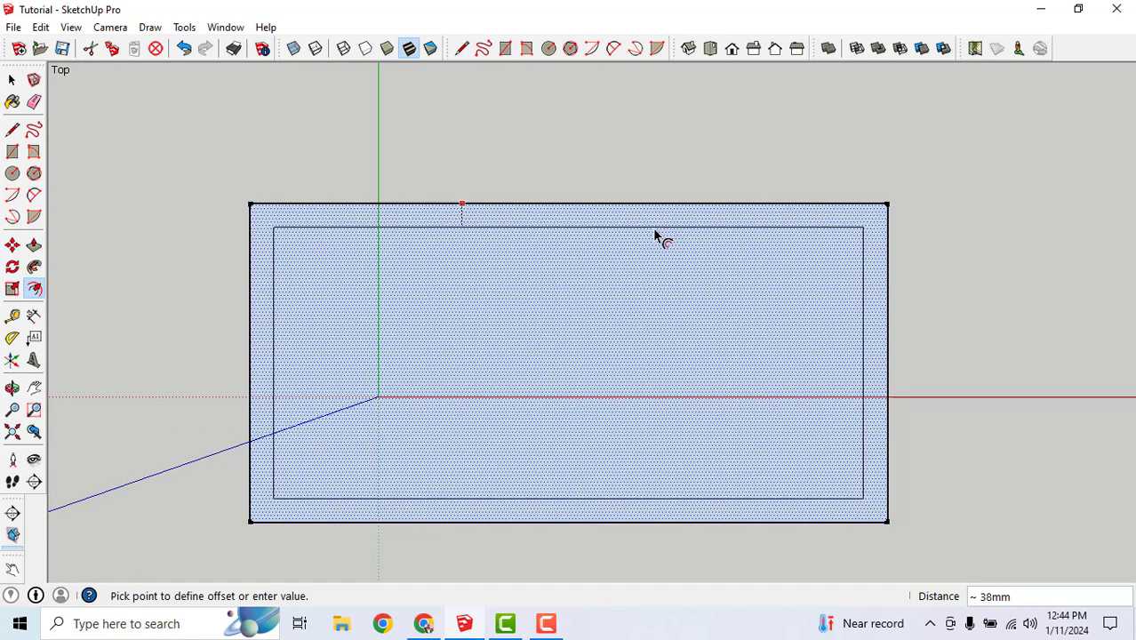
type("25")
key("Return")
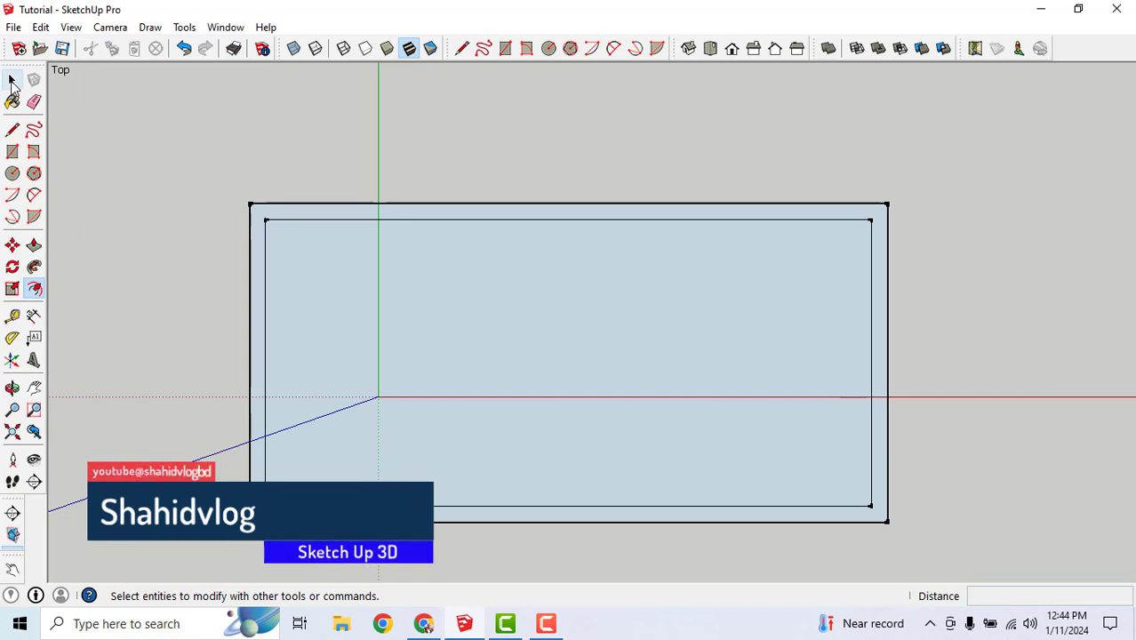
left_click(13, 81)
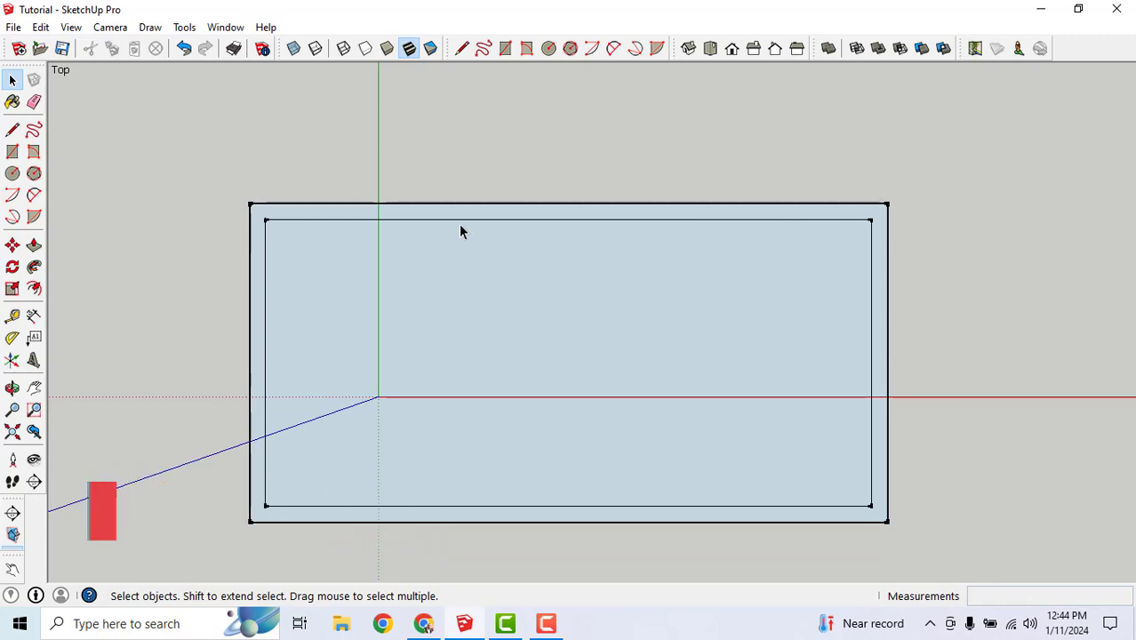
- Check by selecting them in turn that the inner face and the surrounding border are separate faces
left_click(469, 272)
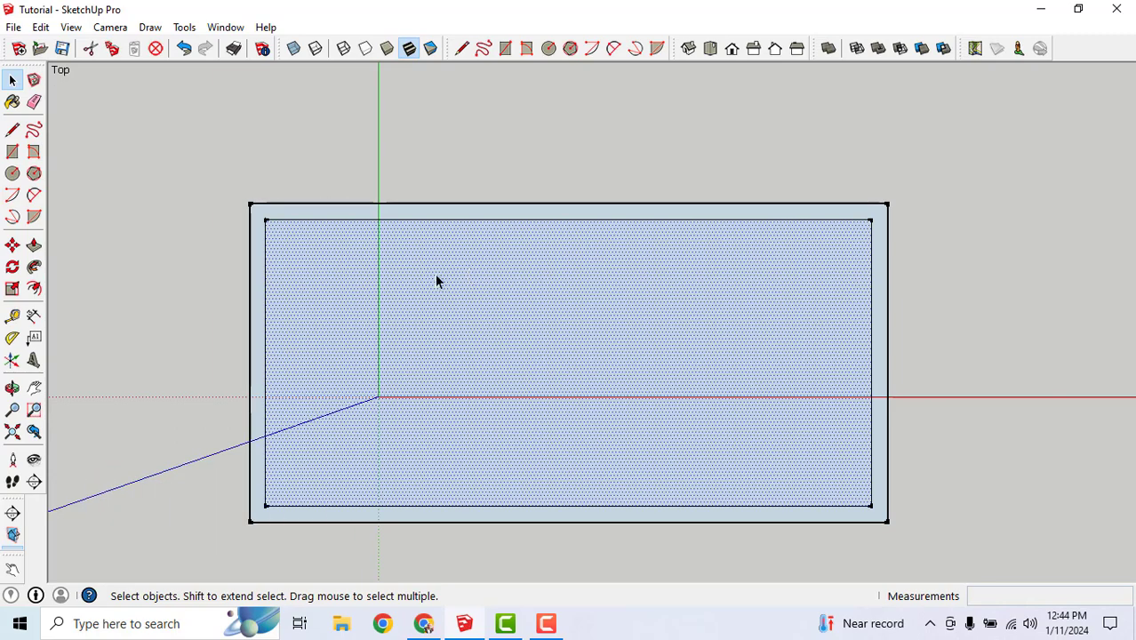
left_click(320, 214)
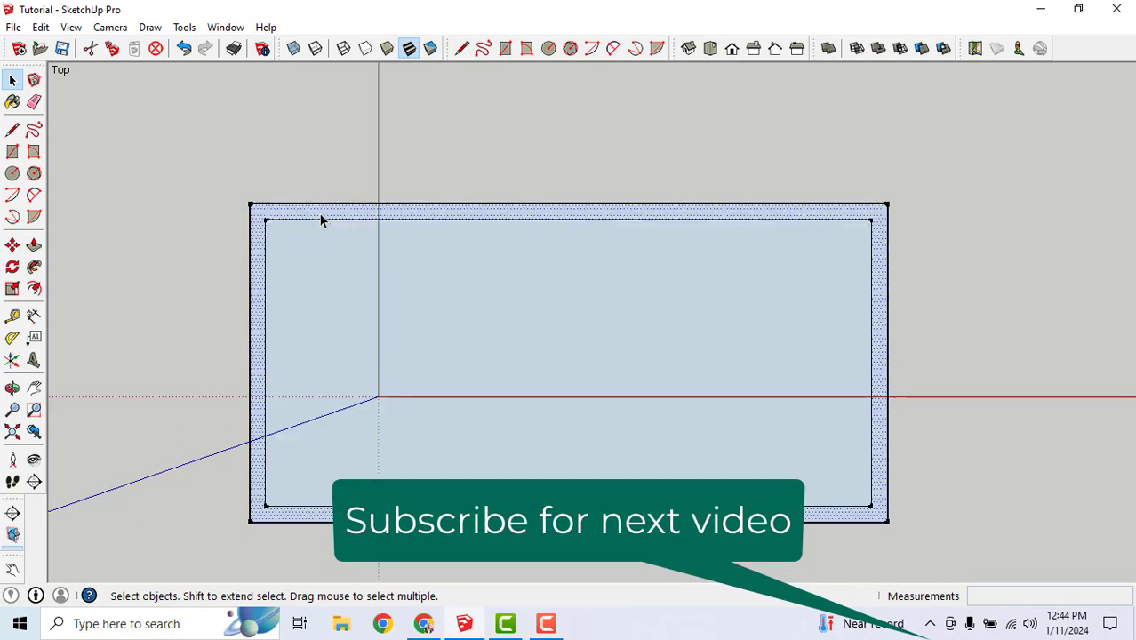
left_click(321, 245)
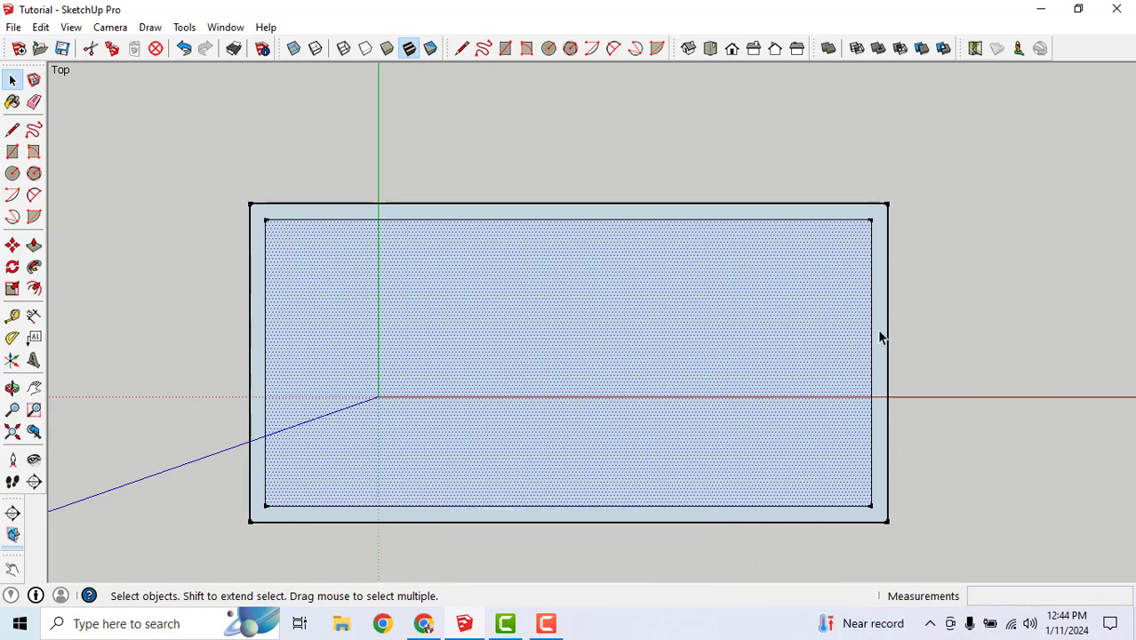
left_click(635, 186)
left_click_drag(634, 191, 600, 238)
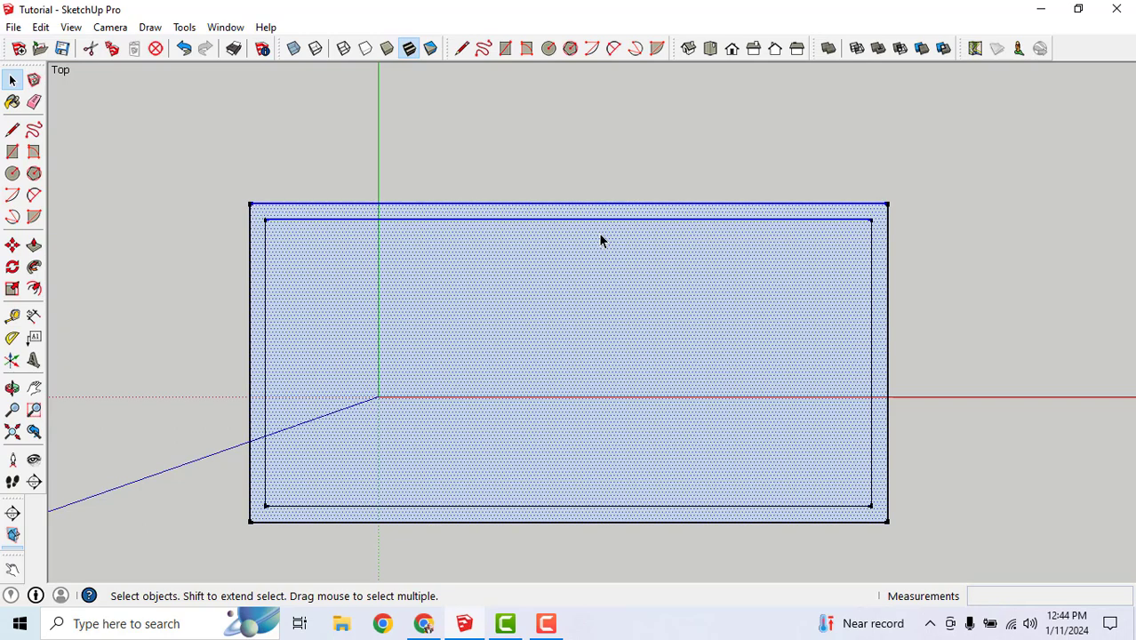
left_click_drag(288, 166, 286, 216)
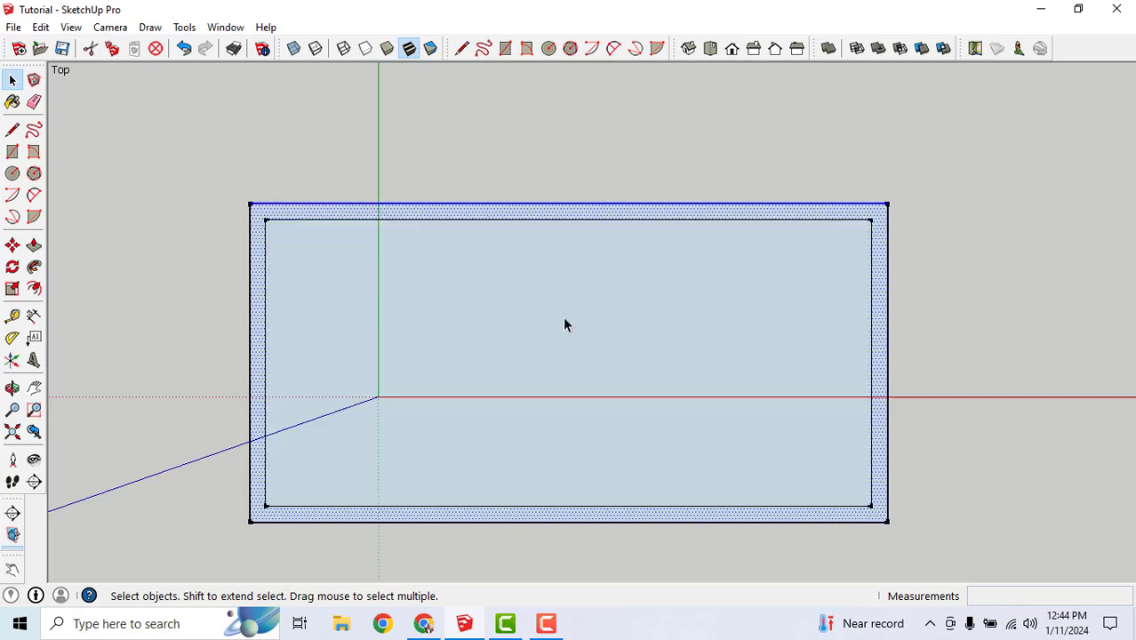
left_click(345, 145)
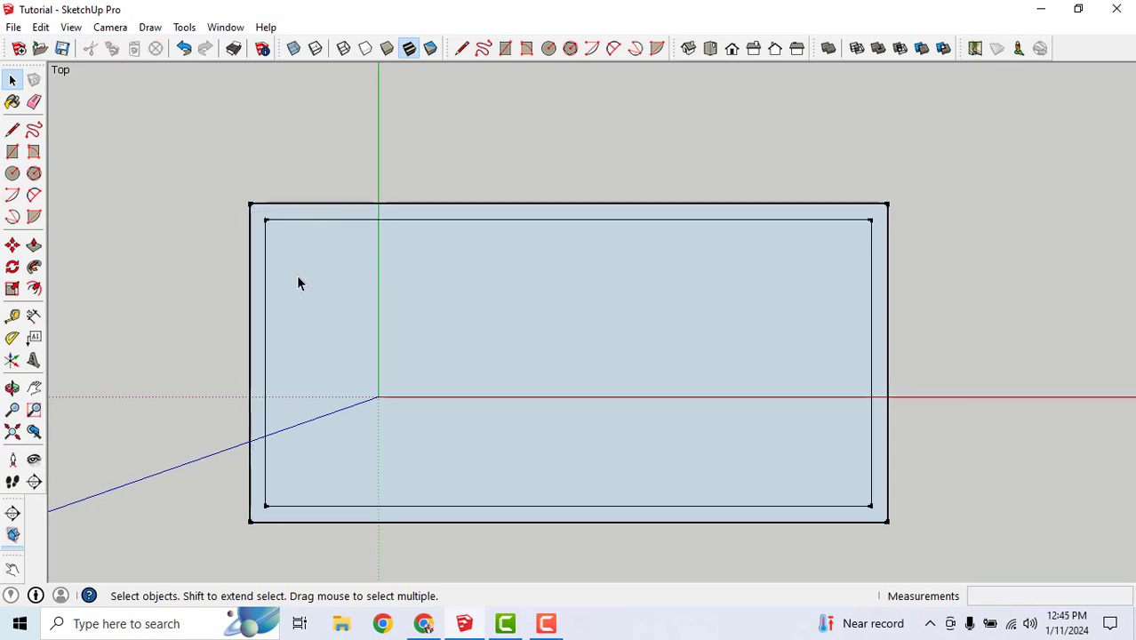
left_click_drag(239, 234, 301, 310)
left_click(301, 309)
left_click(259, 317)
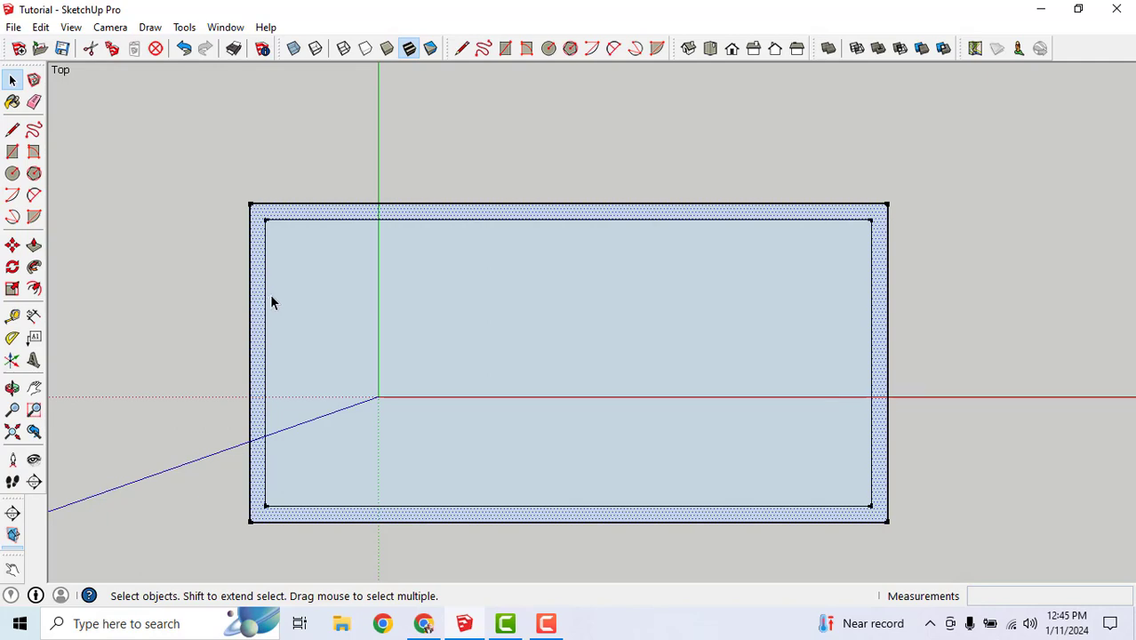
left_click(270, 294)
left_click_drag(288, 248, 370, 313)
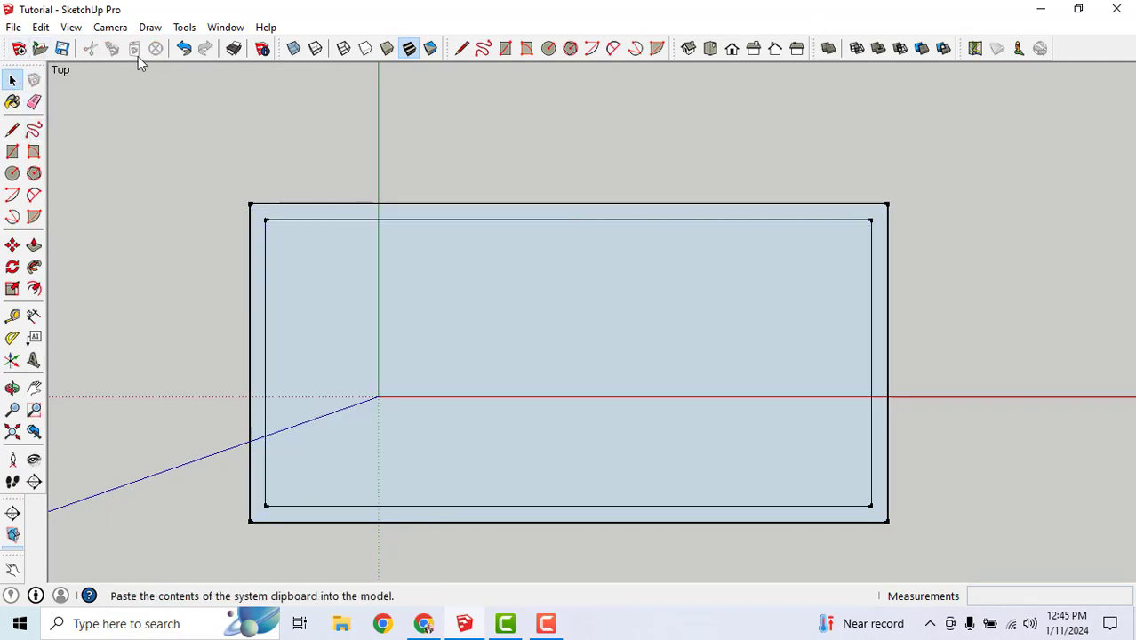
- Paint the inner rectangle's face with the Tile_Border_Travertine material from the Tile collection
left_click(11, 103)
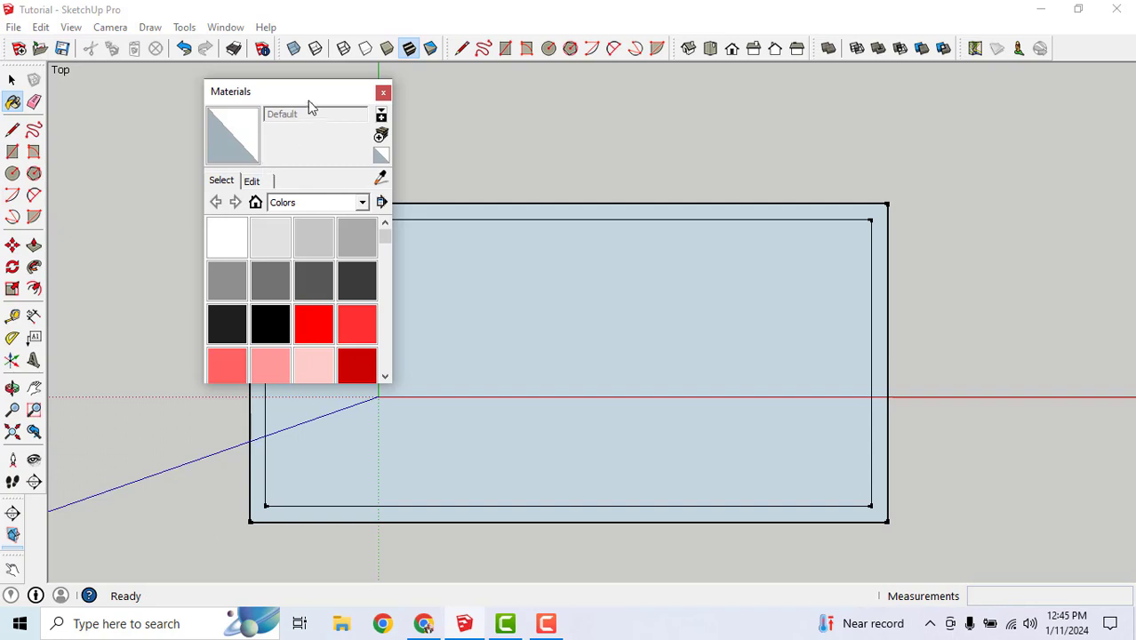
left_click_drag(308, 102, 969, 103)
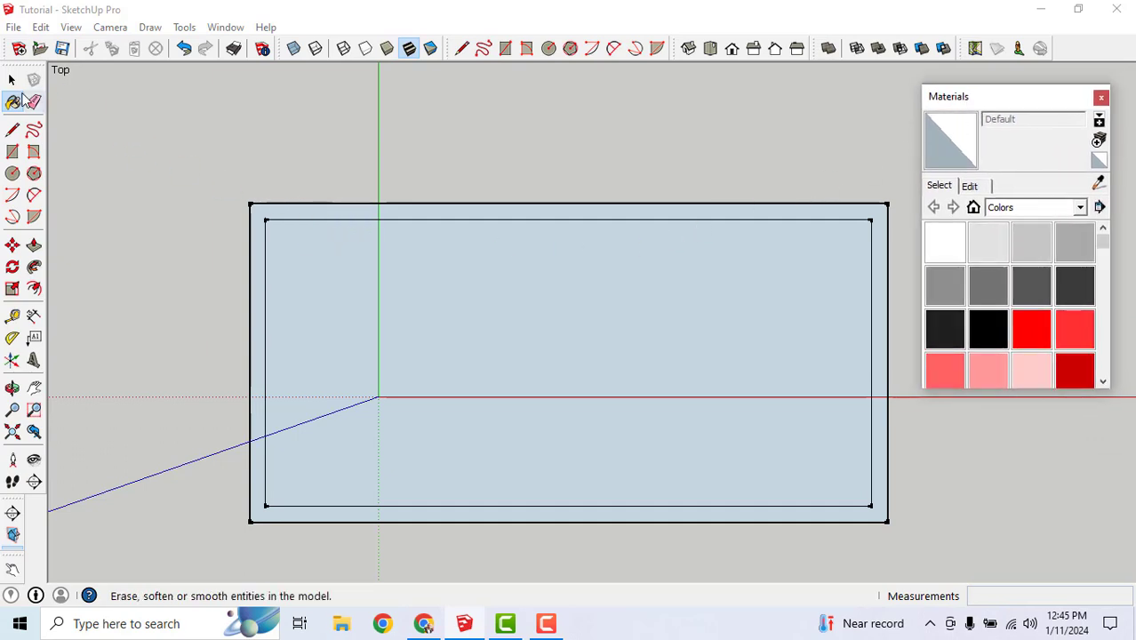
left_click(1003, 95)
left_click(999, 102)
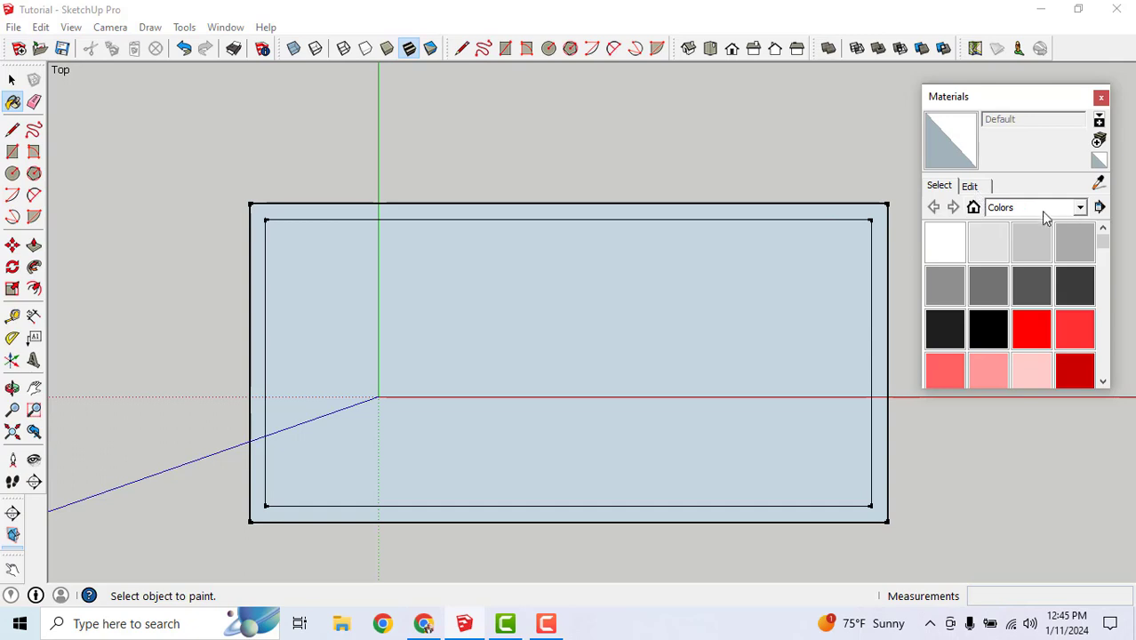
left_click(1080, 208)
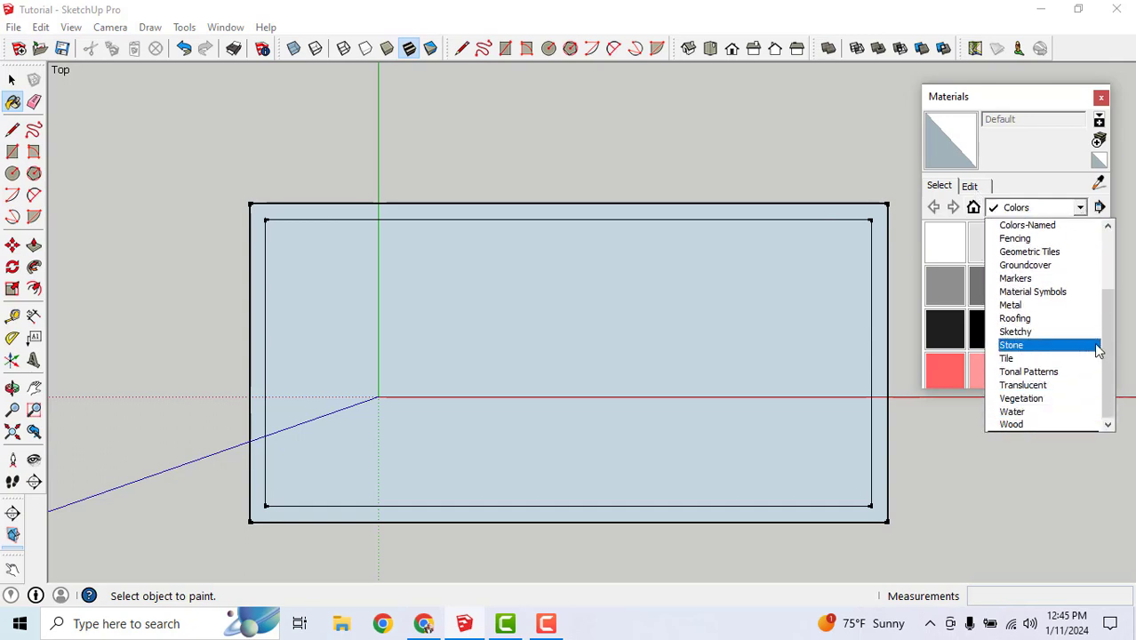
left_click_drag(1109, 341, 1111, 257)
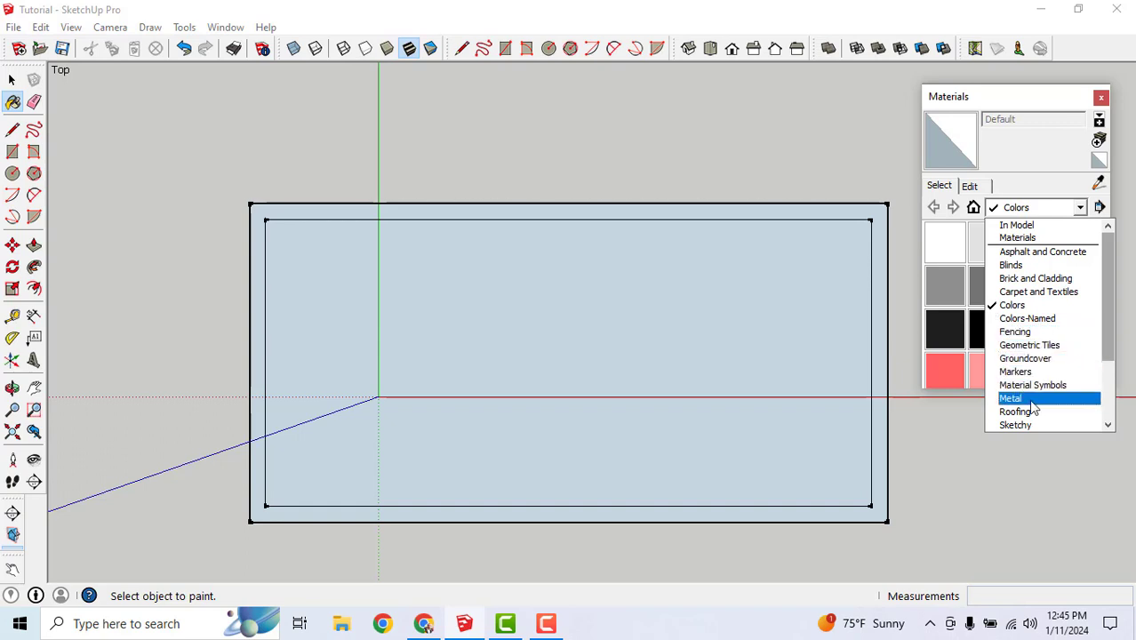
scroll(1033, 409, "down", 2)
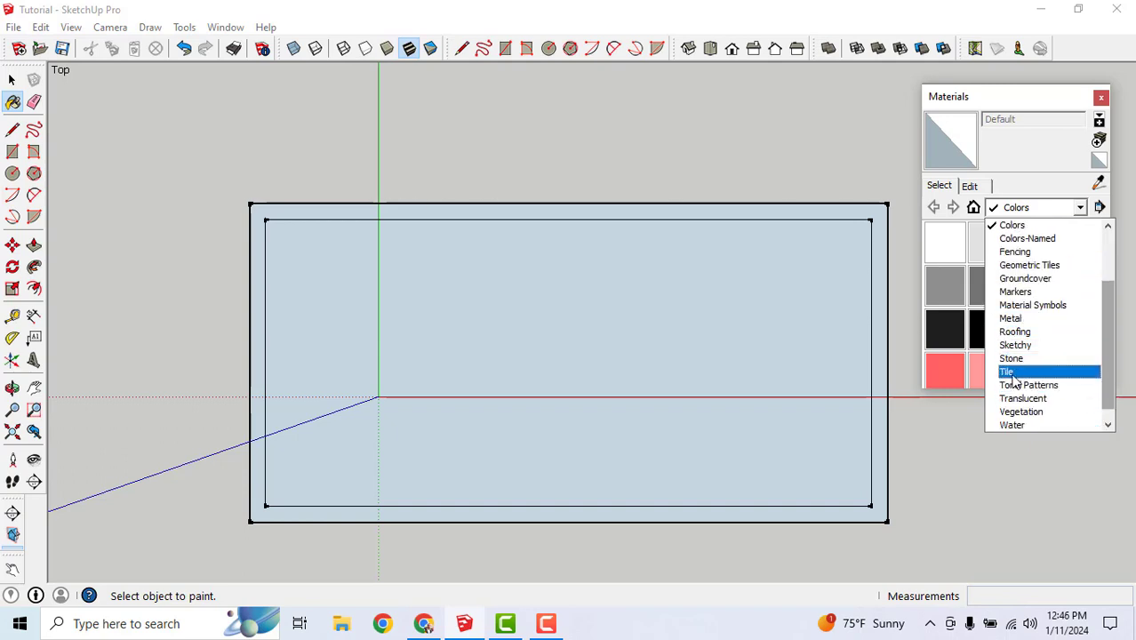
scroll(1024, 408, "down", 1)
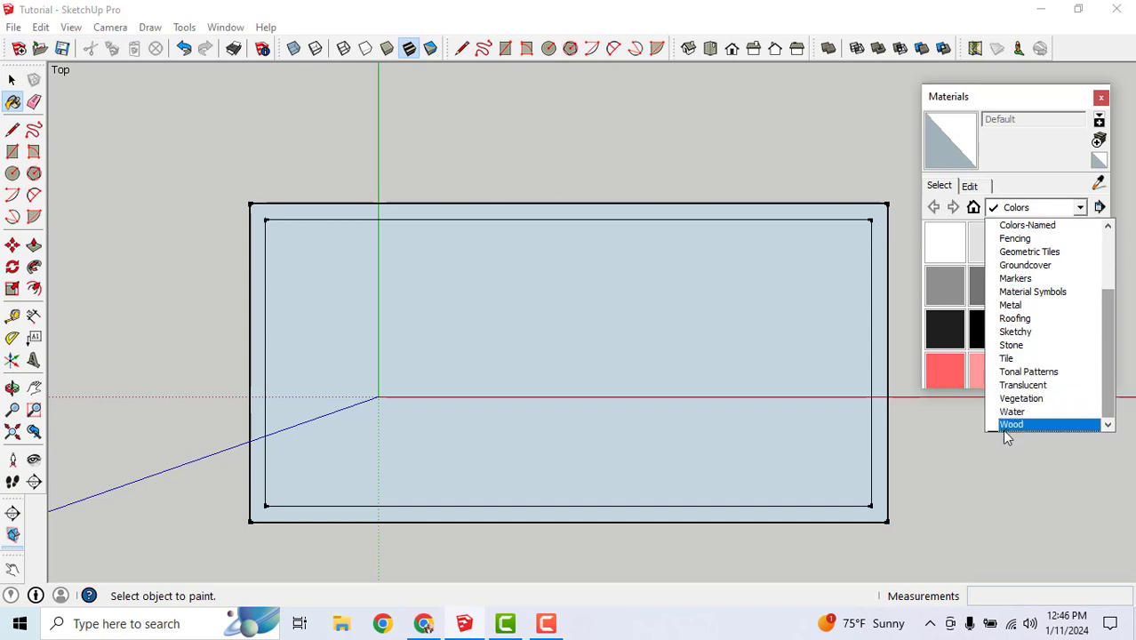
left_click(1020, 359)
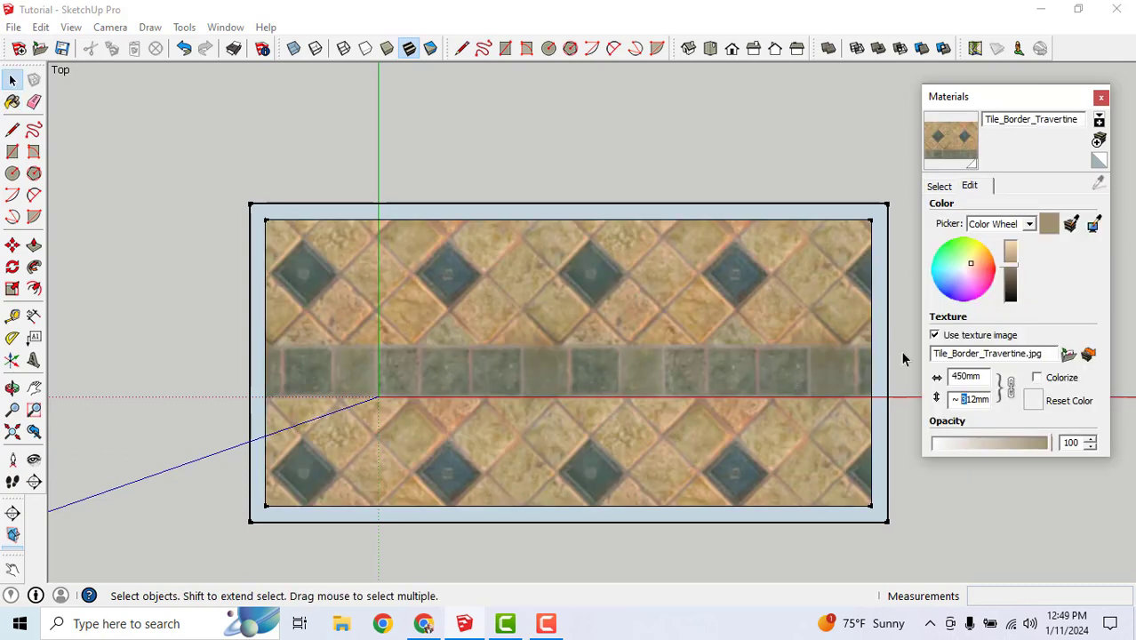
left_click(903, 394)
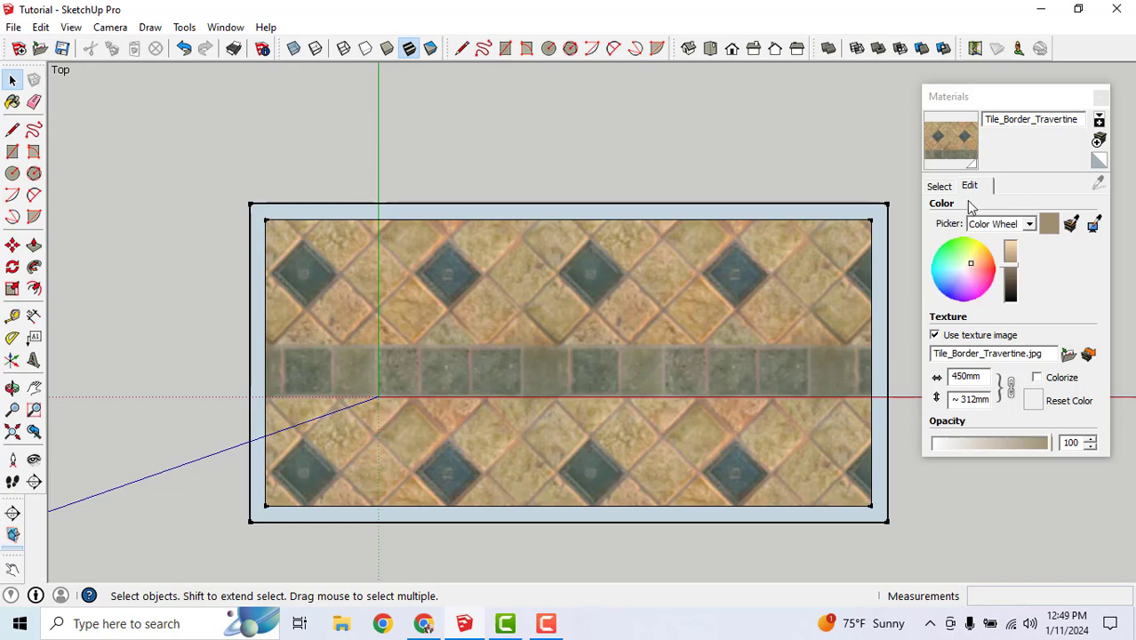
left_click(944, 187)
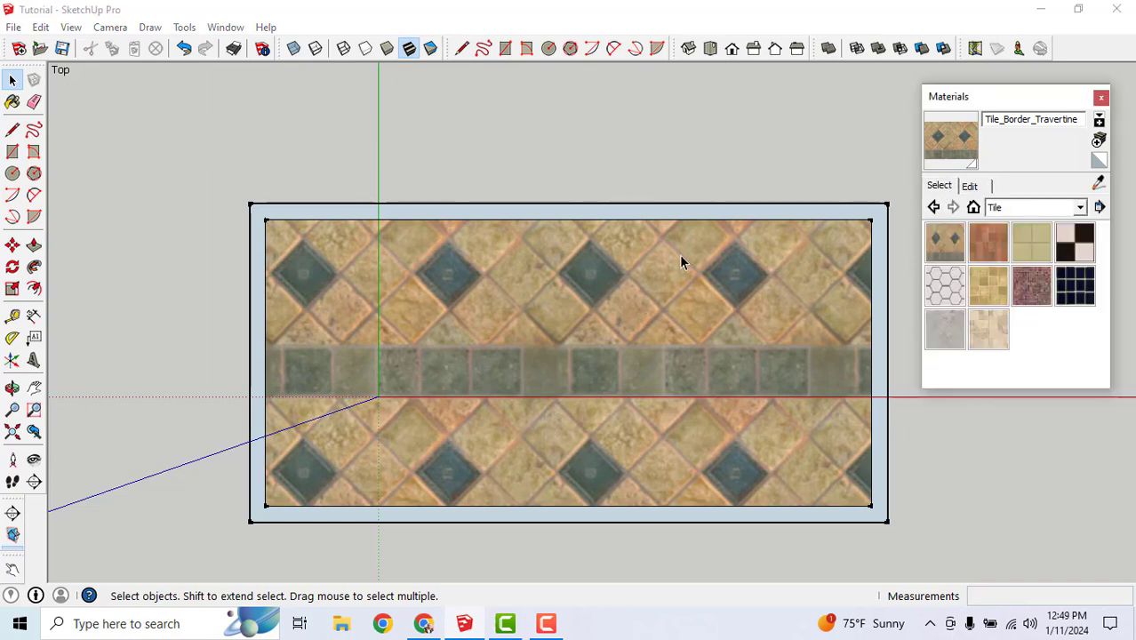
- Paint the border face around the inner rectangle with Color_007 from the Colors collection
left_click(757, 217)
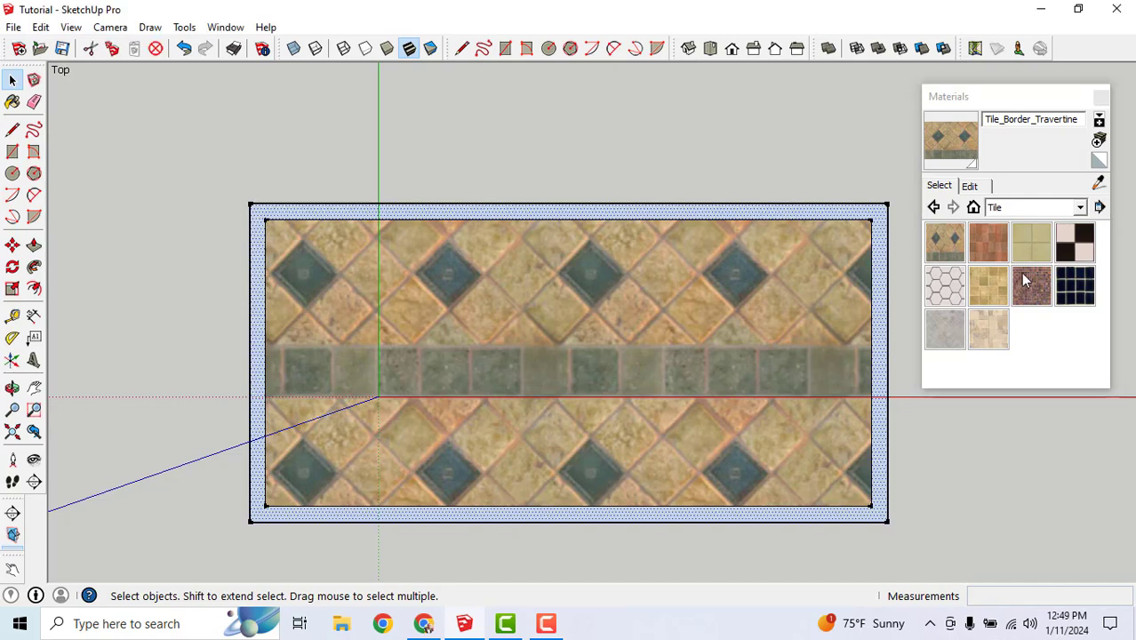
left_click(1040, 207)
scroll(1050, 285, "up", 3)
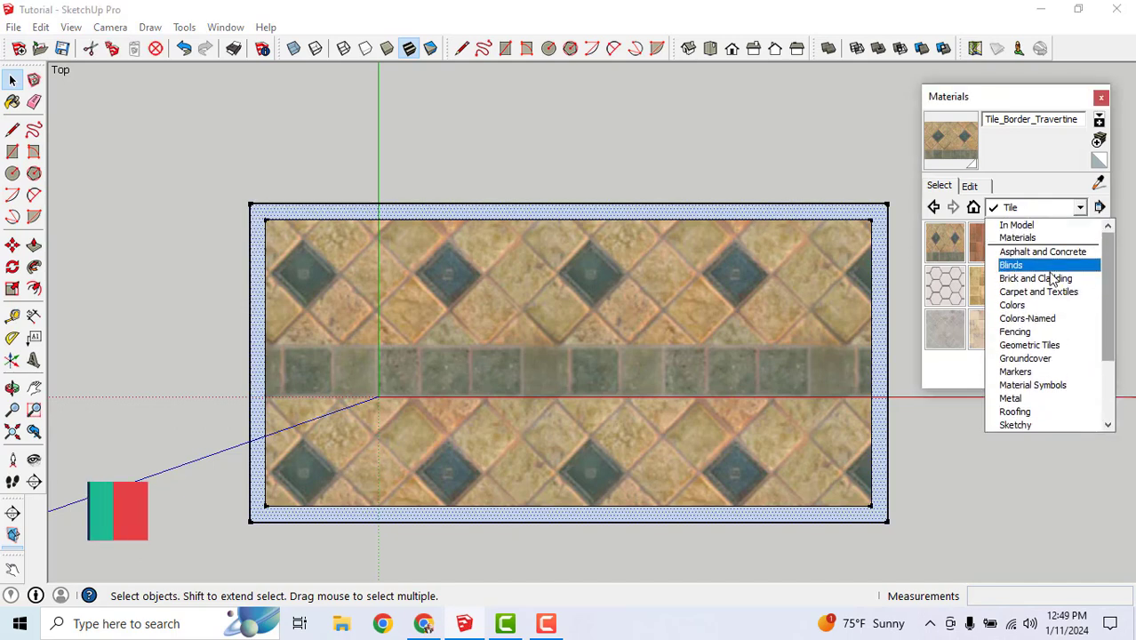
left_click(1022, 306)
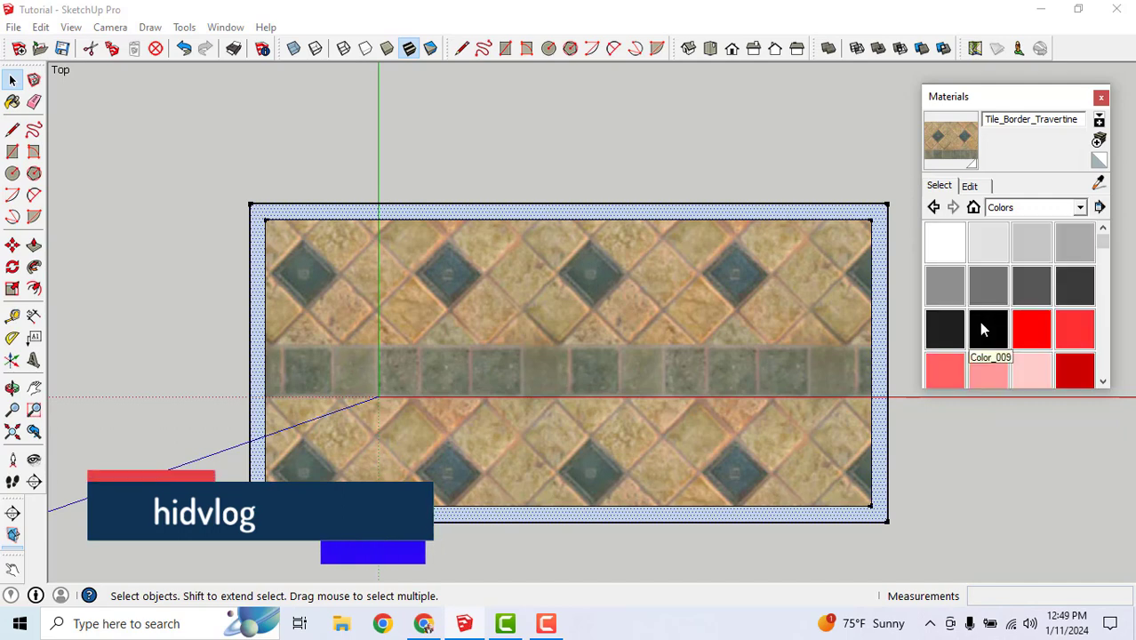
left_click(1072, 287)
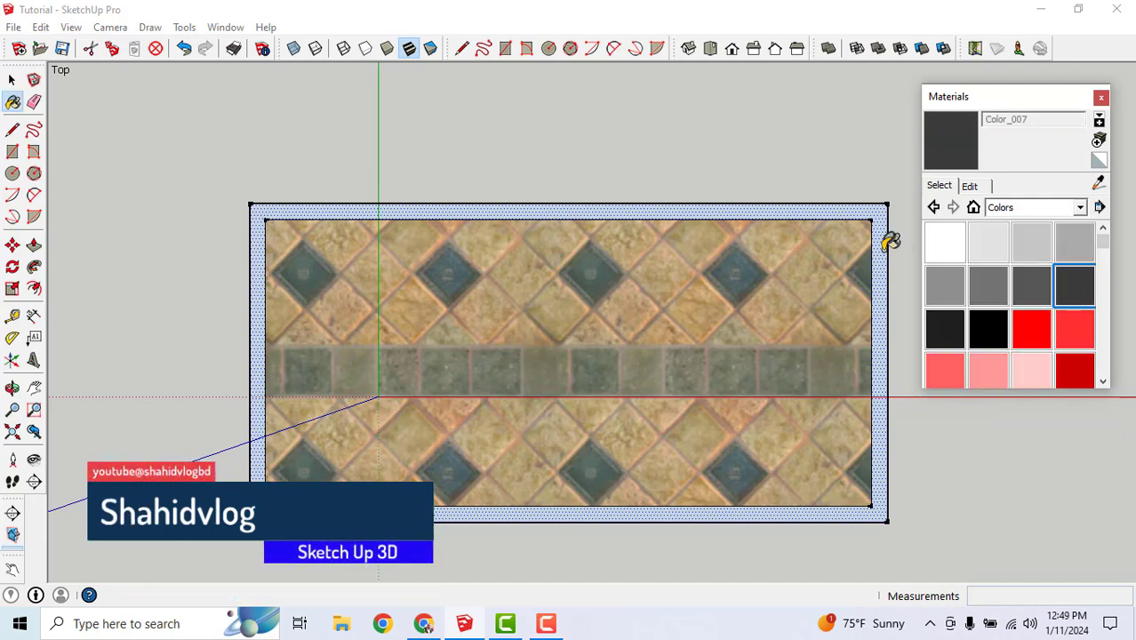
left_click(825, 212)
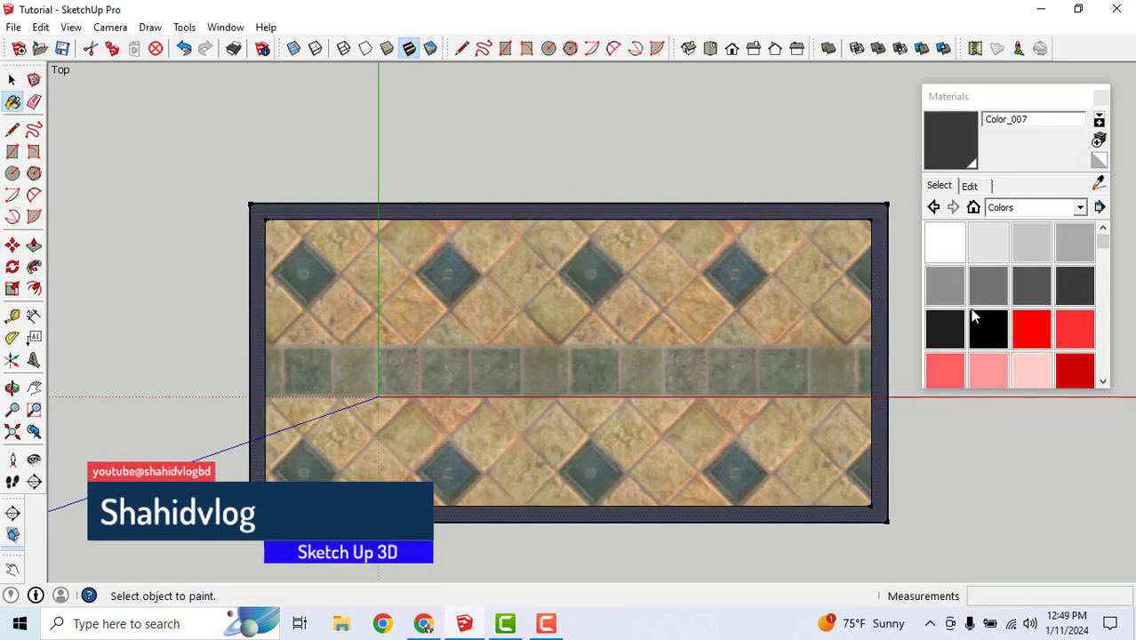
- Paint the inner rectangle's face with Color_A04 from the Colors collection and clear the selection
left_click(945, 253)
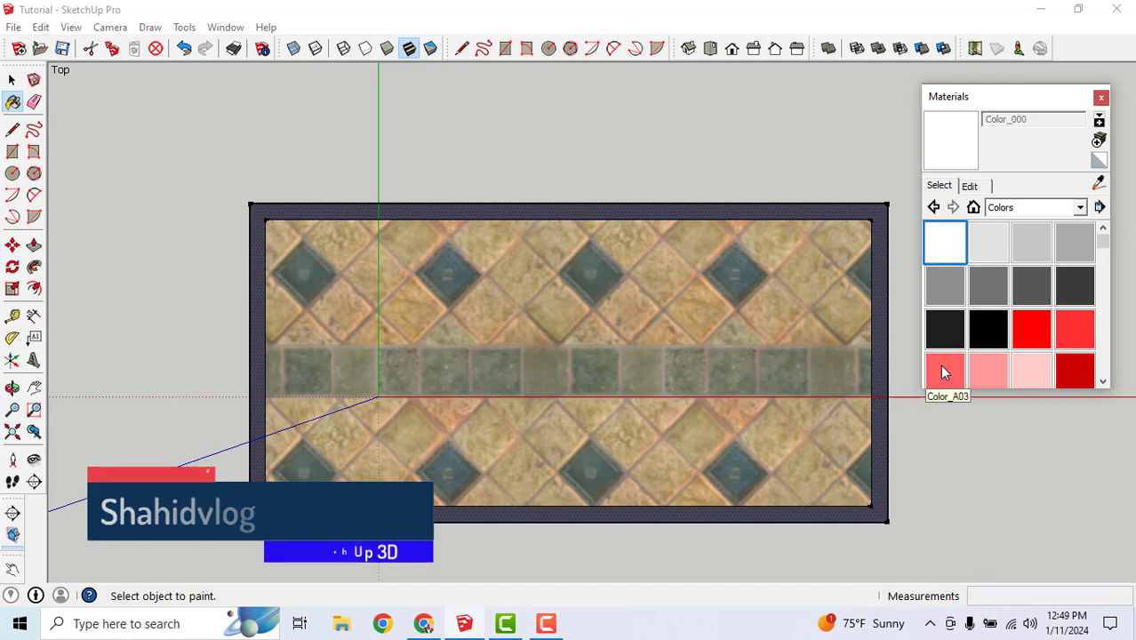
left_click(987, 369)
left_click(739, 301)
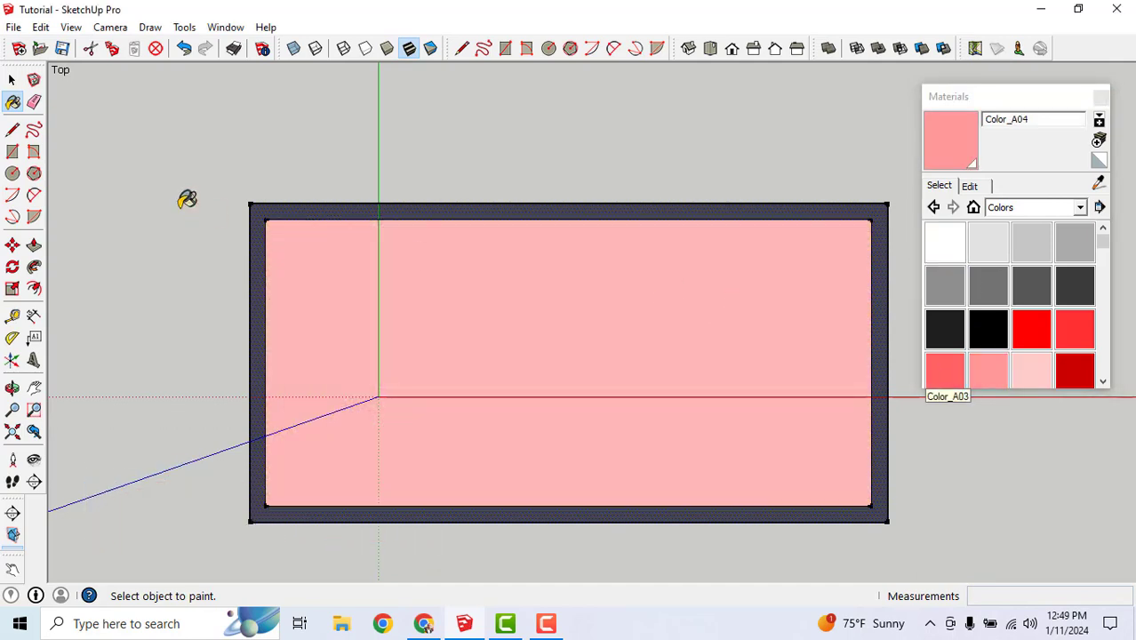
left_click(12, 80)
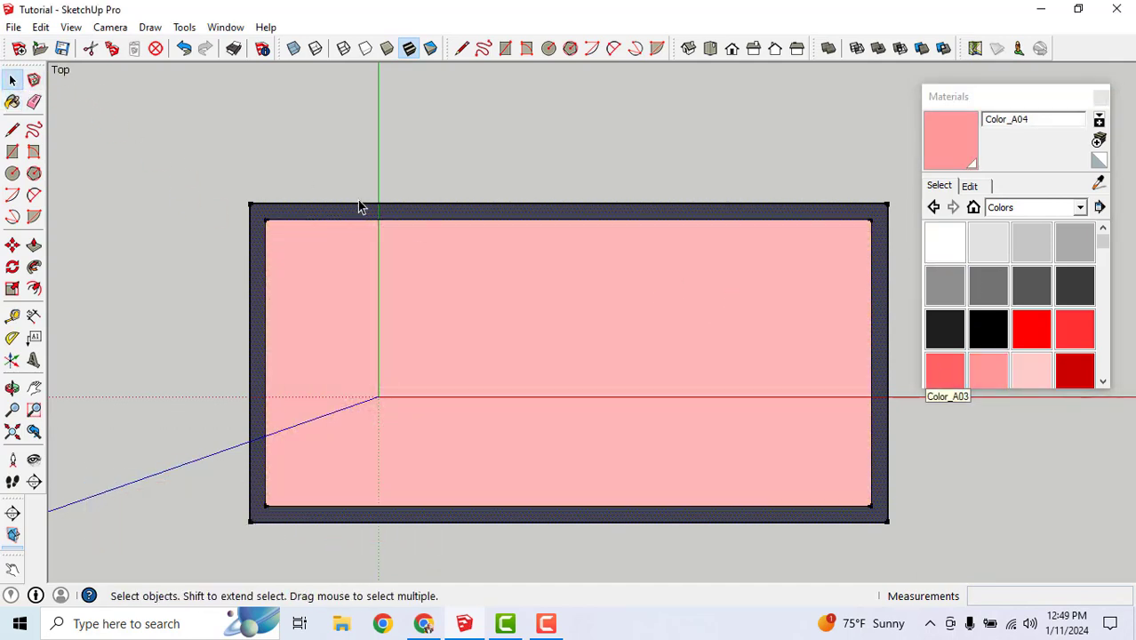
left_click(466, 184)
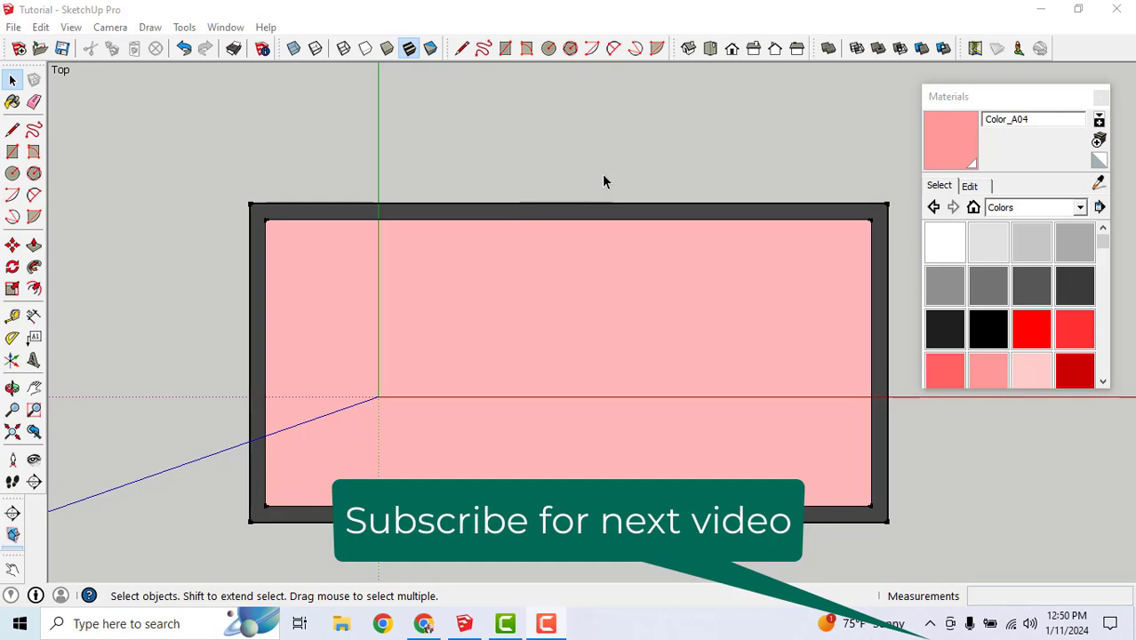
left_click_drag(477, 167, 415, 272)
left_click(430, 191)
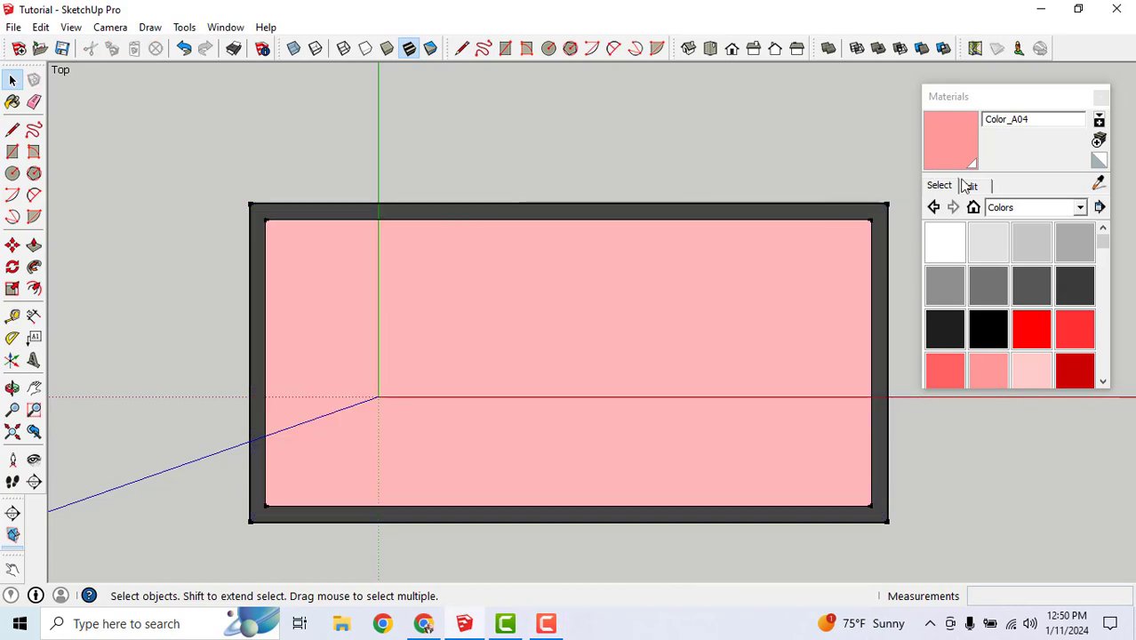
left_click(955, 144)
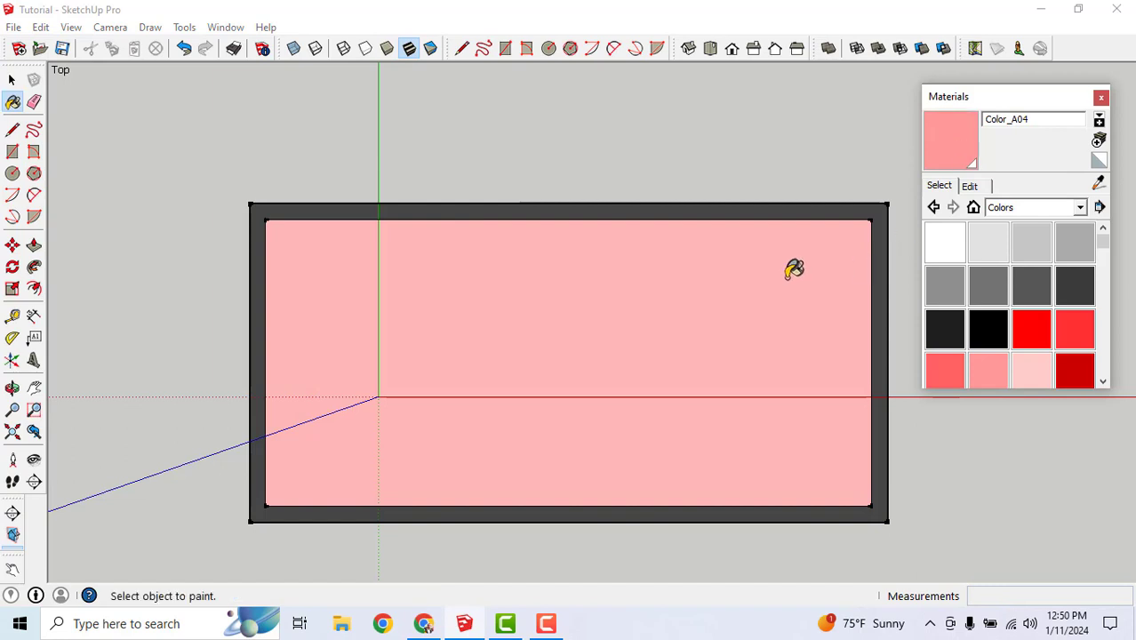
left_click(938, 295)
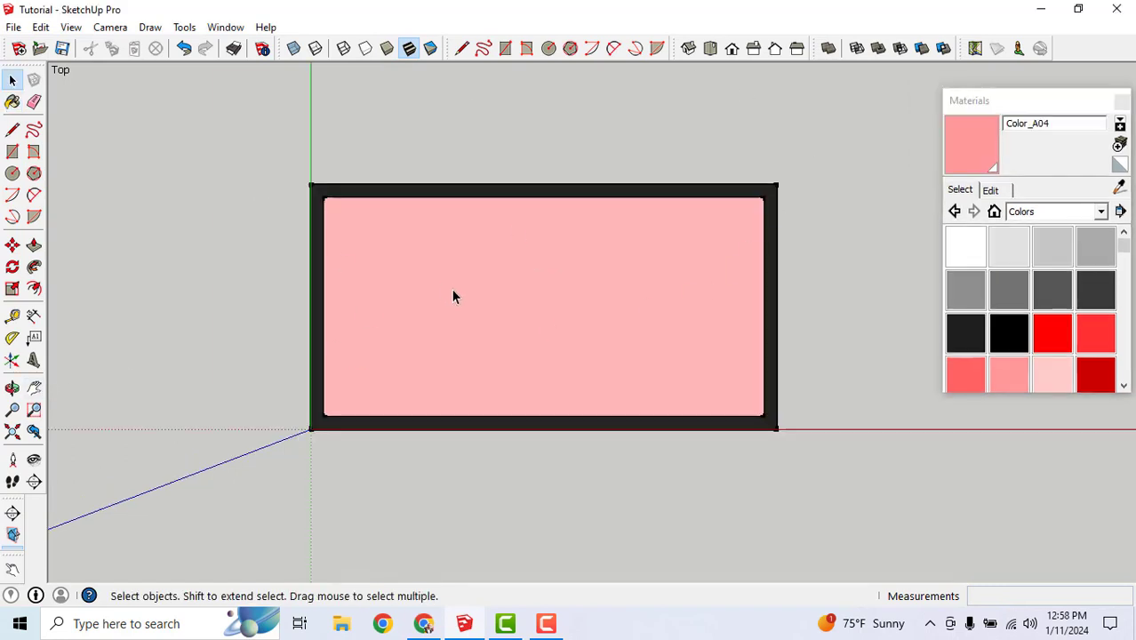
- Push/Pull the border face up 300 mm to form walls around the inner floor face
left_click(12, 390)
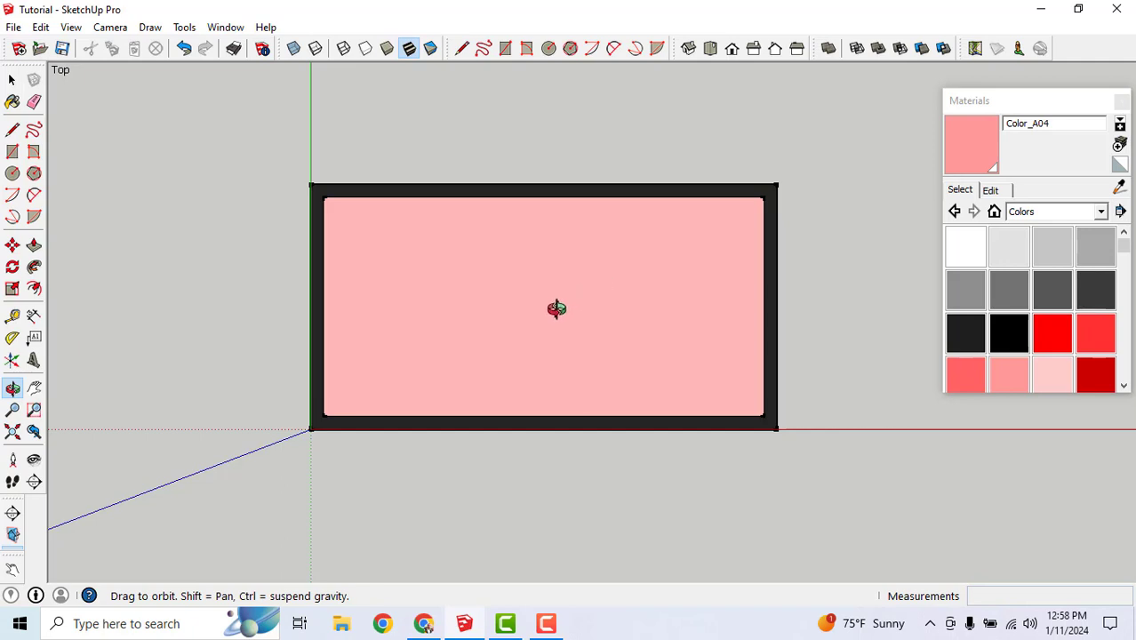
left_click_drag(557, 310, 589, 145)
left_click_drag(439, 380, 472, 240)
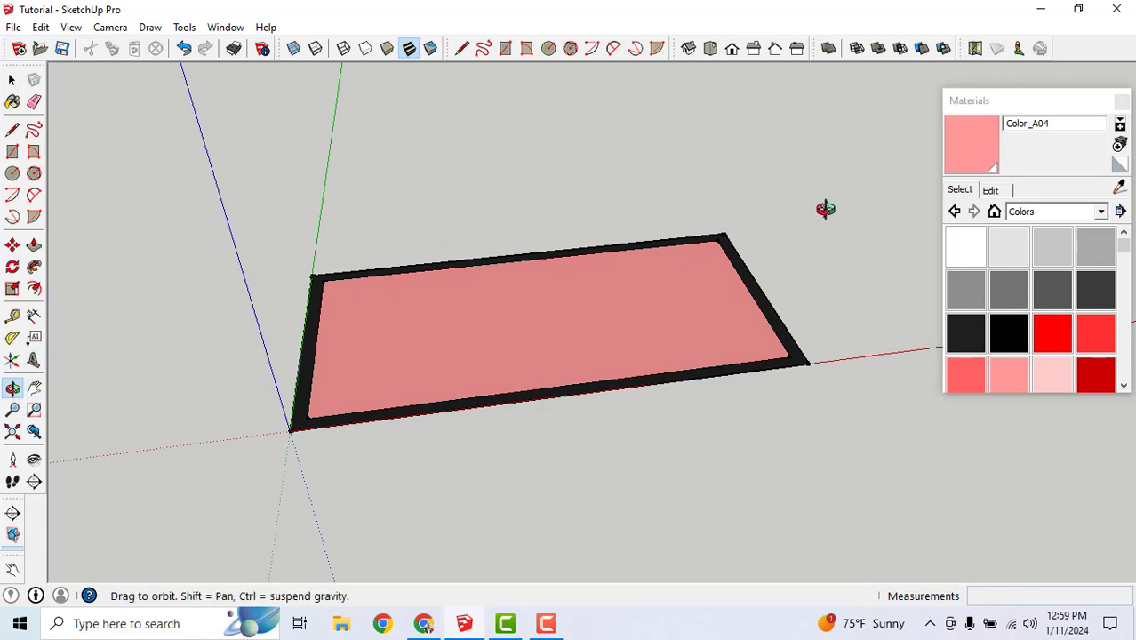
left_click_drag(824, 208, 637, 315)
left_click_drag(807, 264, 568, 232)
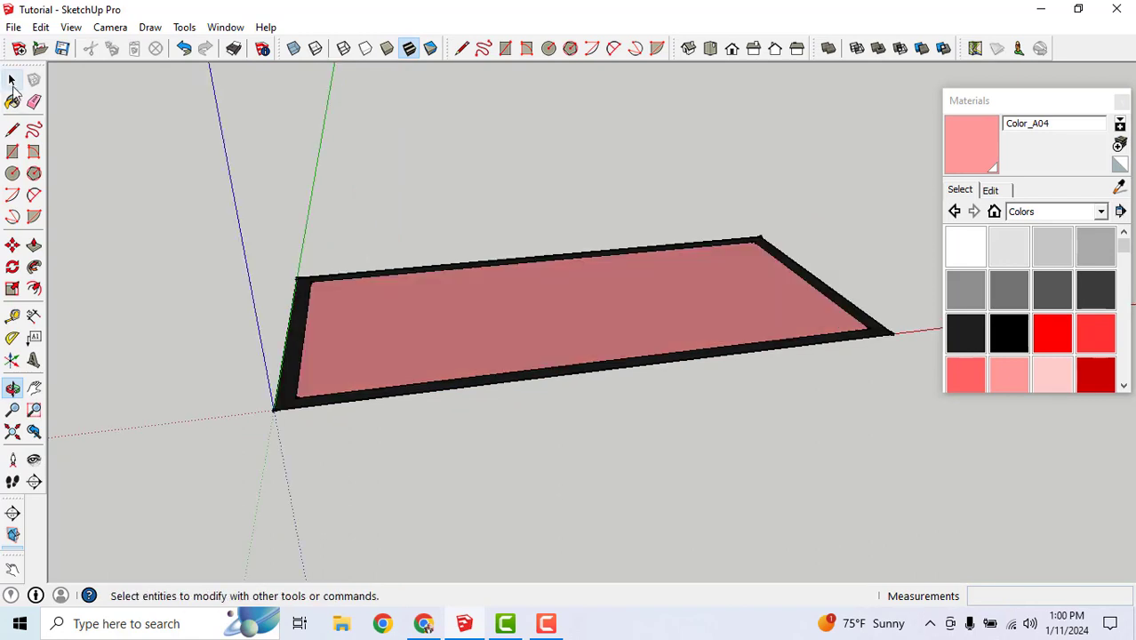
left_click(12, 80)
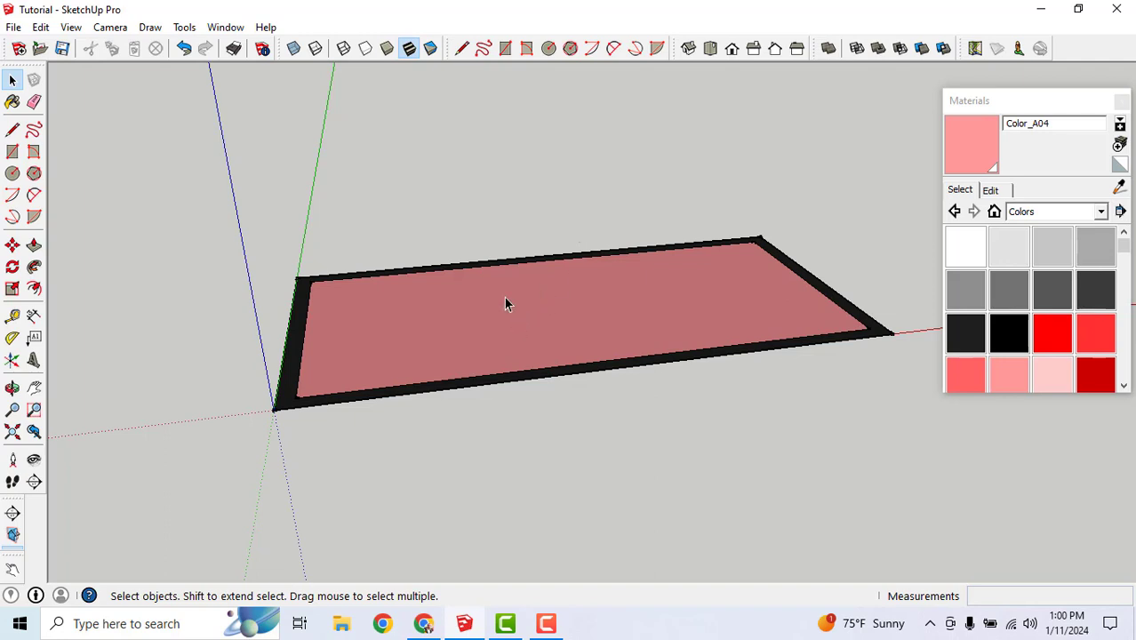
left_click(33, 248)
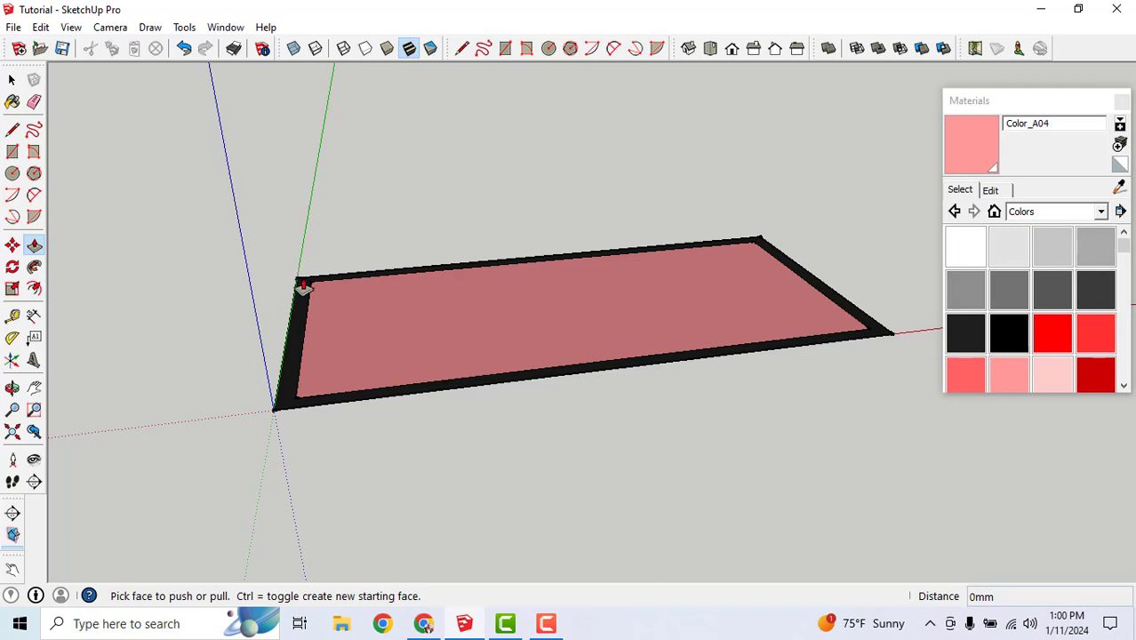
scroll(305, 316, "up", 3)
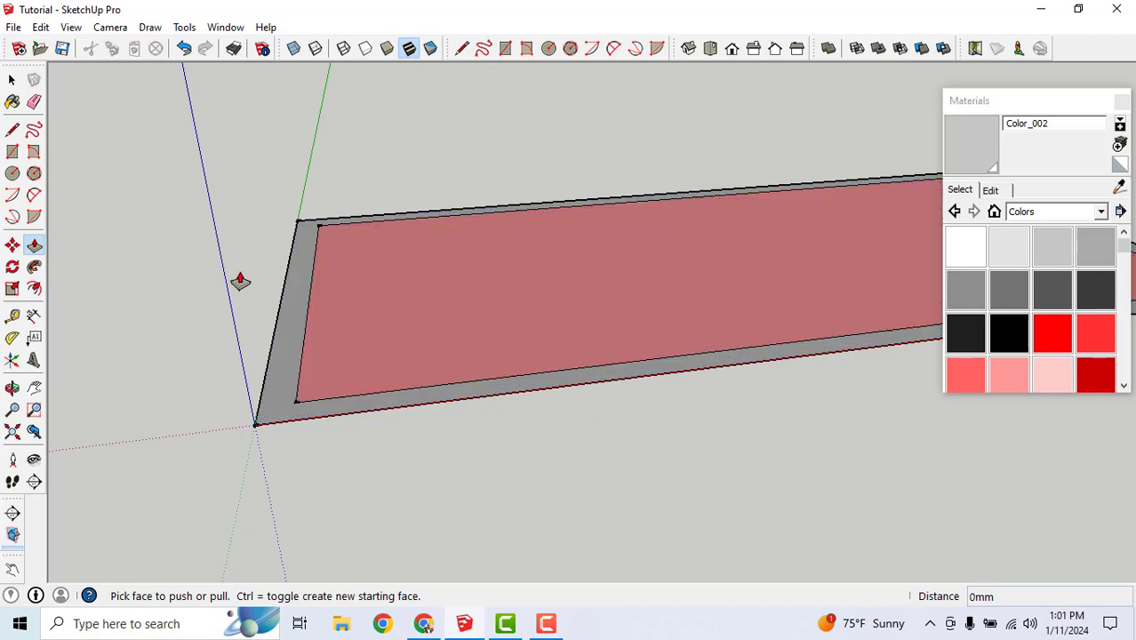
scroll(210, 261, "down", 3)
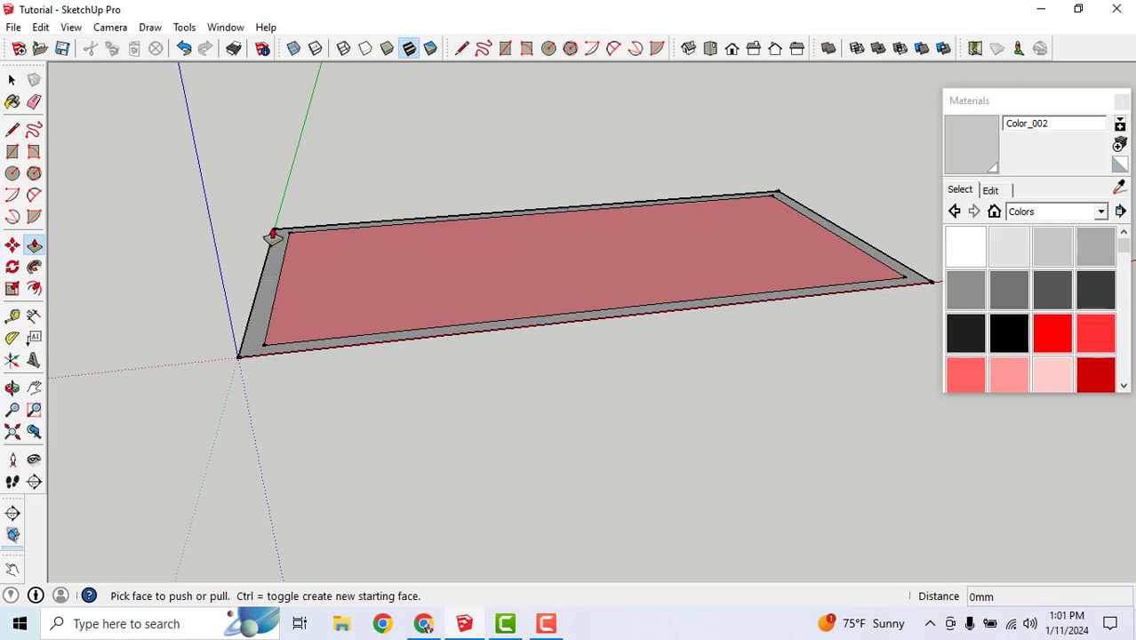
left_click(263, 299)
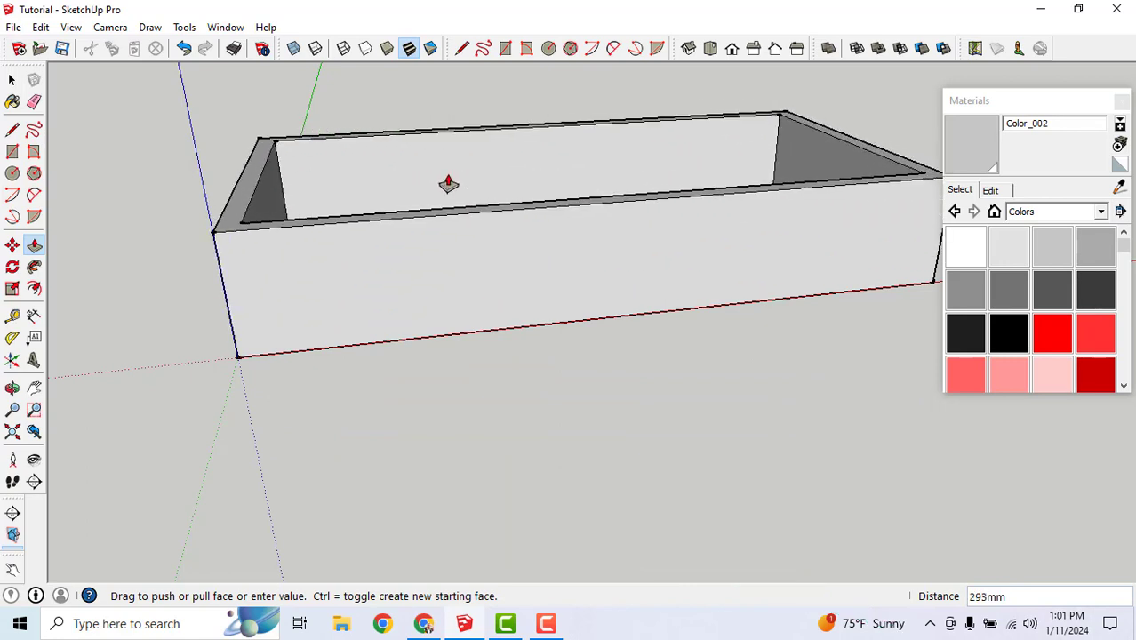
key("Return")
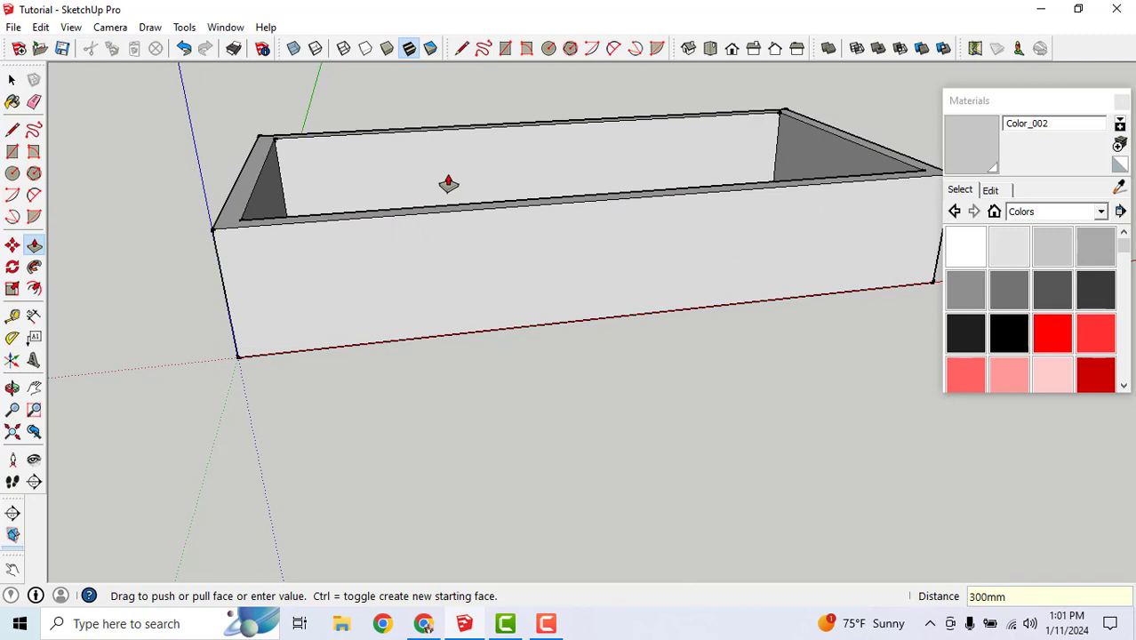
- Examine the raised walls and the recessed floor of the open box from several angles
scroll(512, 422, "down", 5)
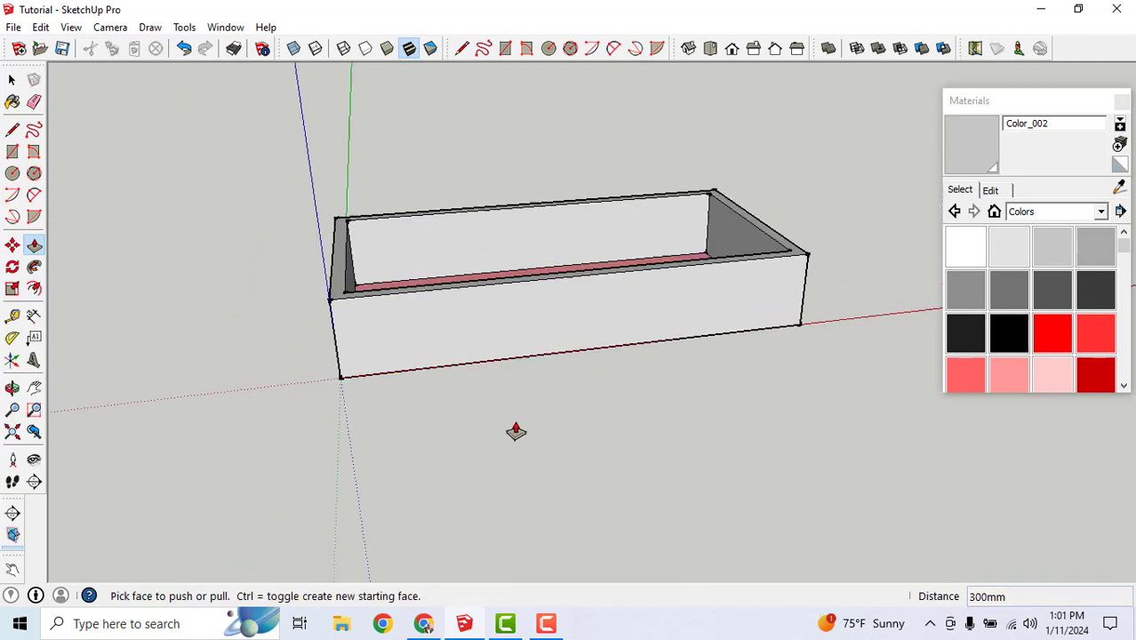
scroll(459, 256, "up", 3)
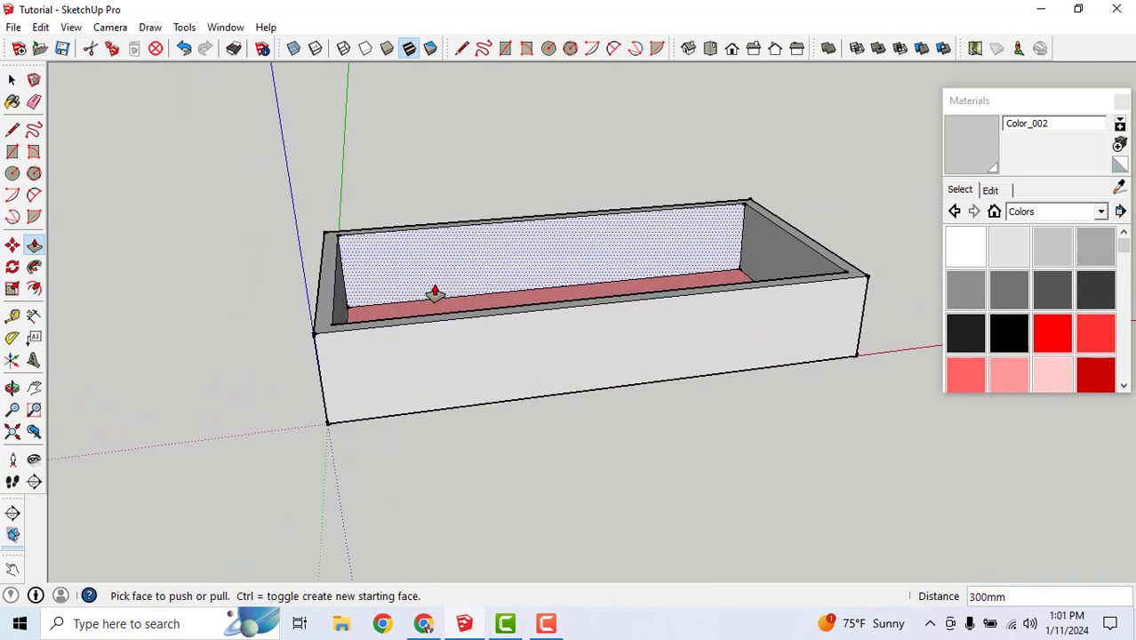
scroll(273, 271, "down", 1)
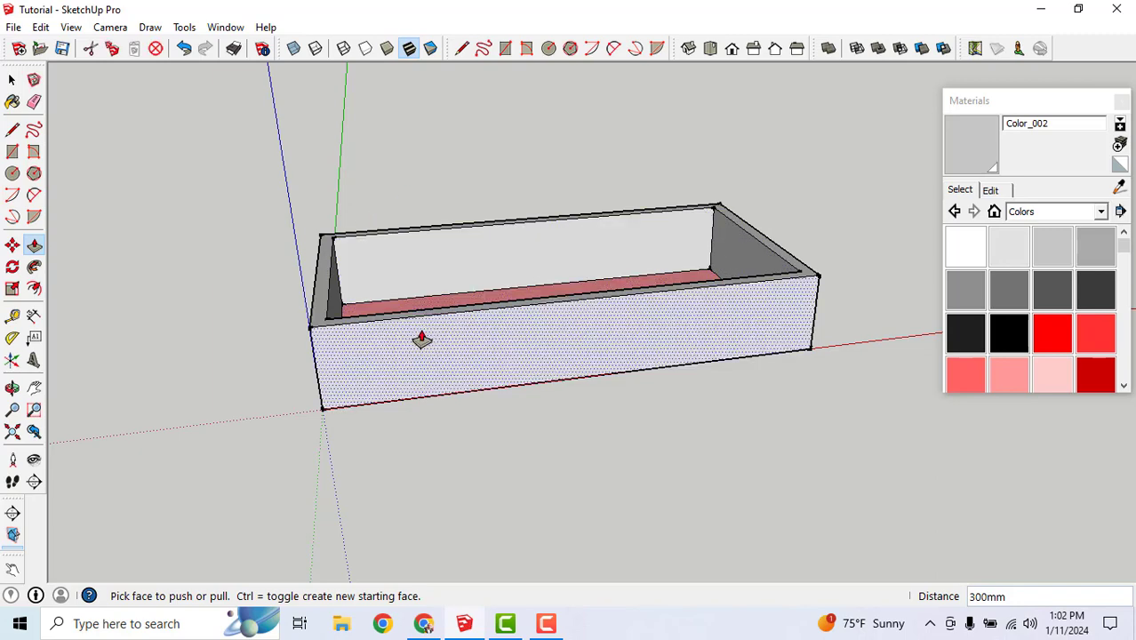
left_click(12, 389)
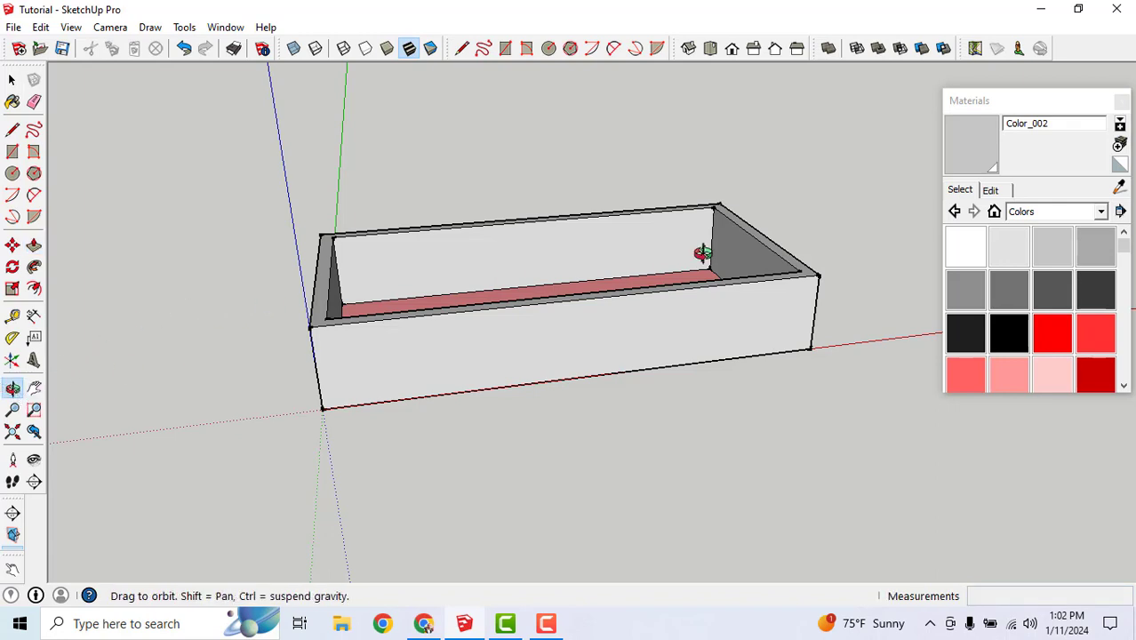
left_click_drag(259, 321, 439, 315)
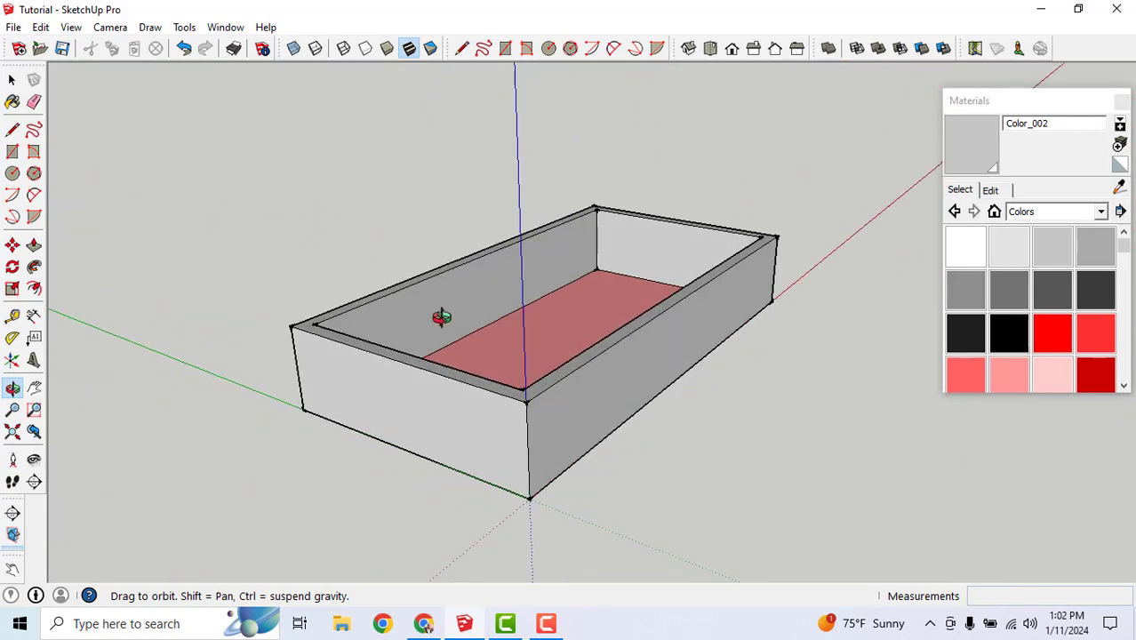
left_click_drag(608, 322, 419, 380)
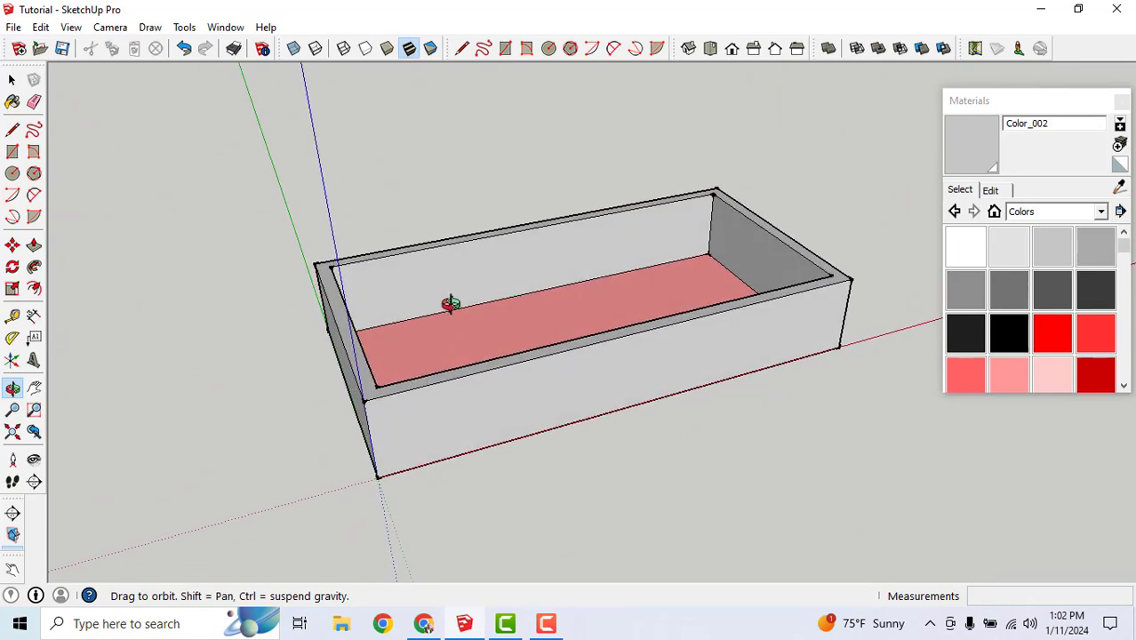
scroll(355, 303, "up", 2)
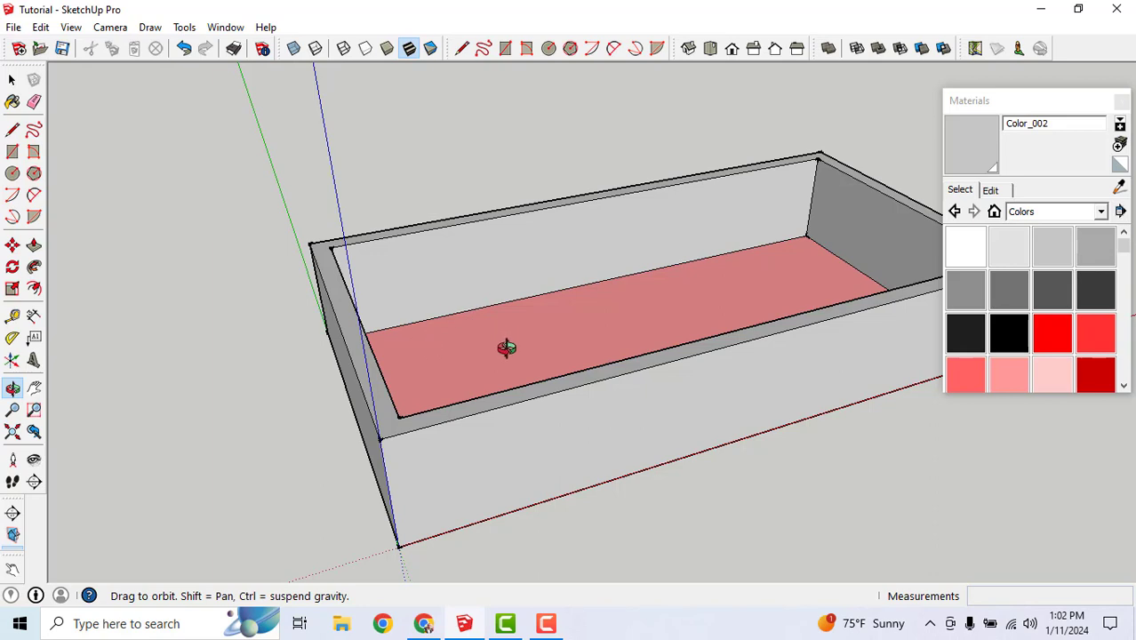
- Try using Push/Pull on the long inner wall and the inner end wall to change their thickness
left_click(35, 250)
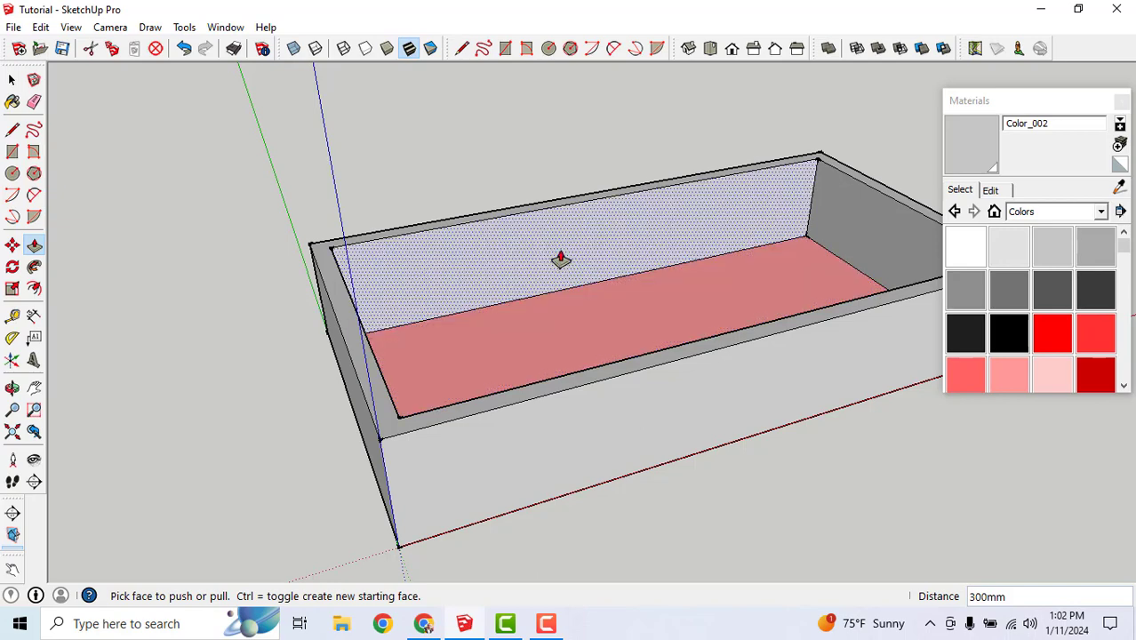
left_click(517, 240)
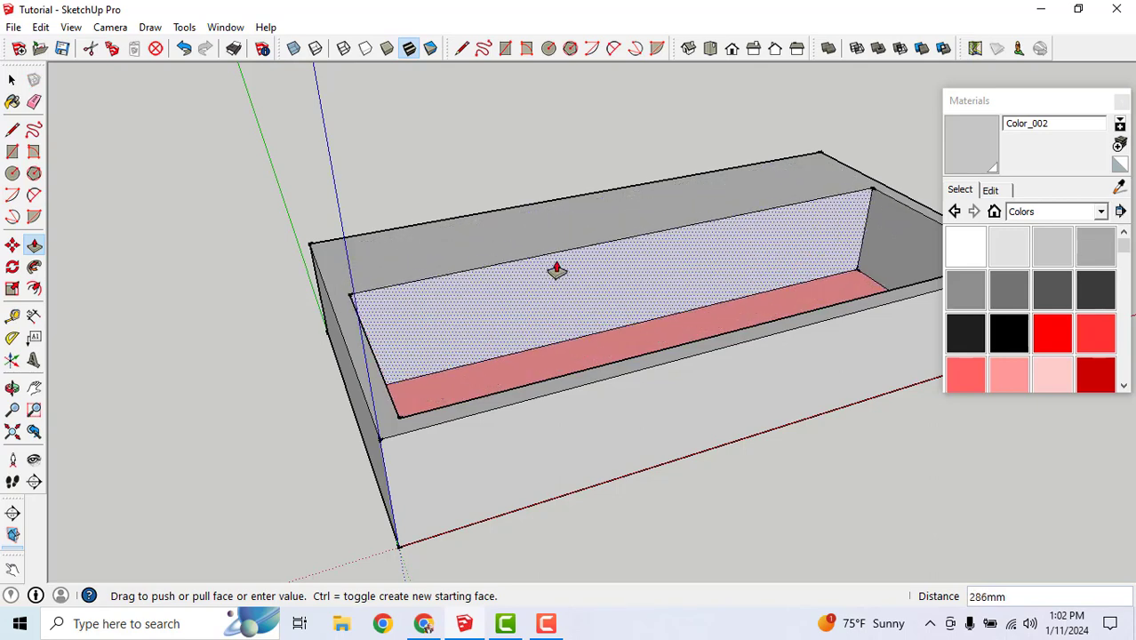
left_click(537, 230)
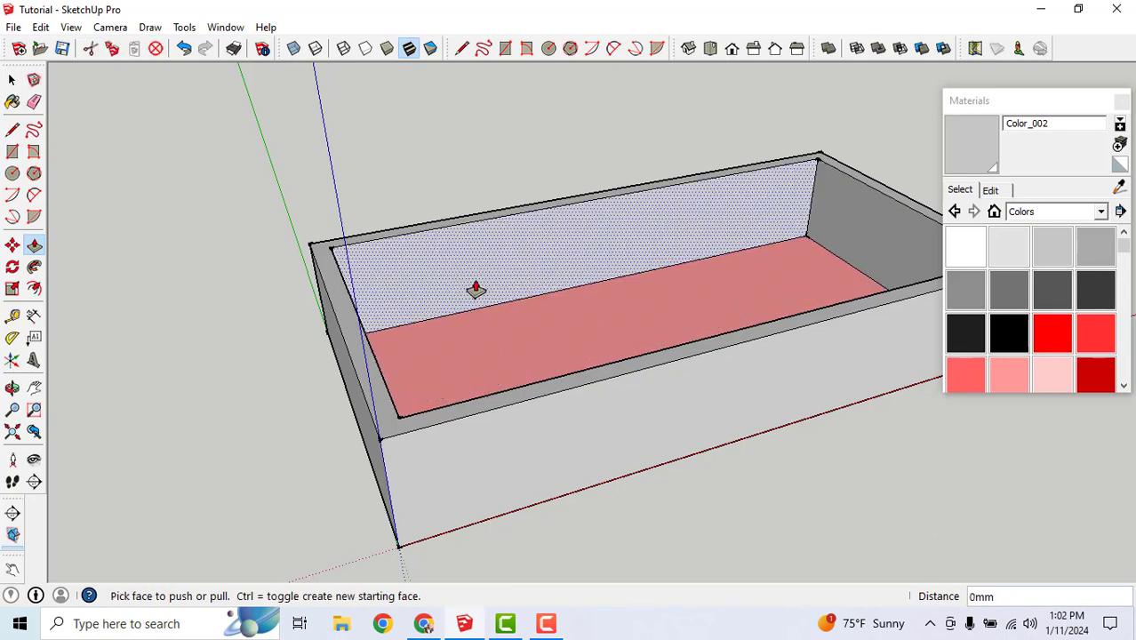
left_click(875, 233)
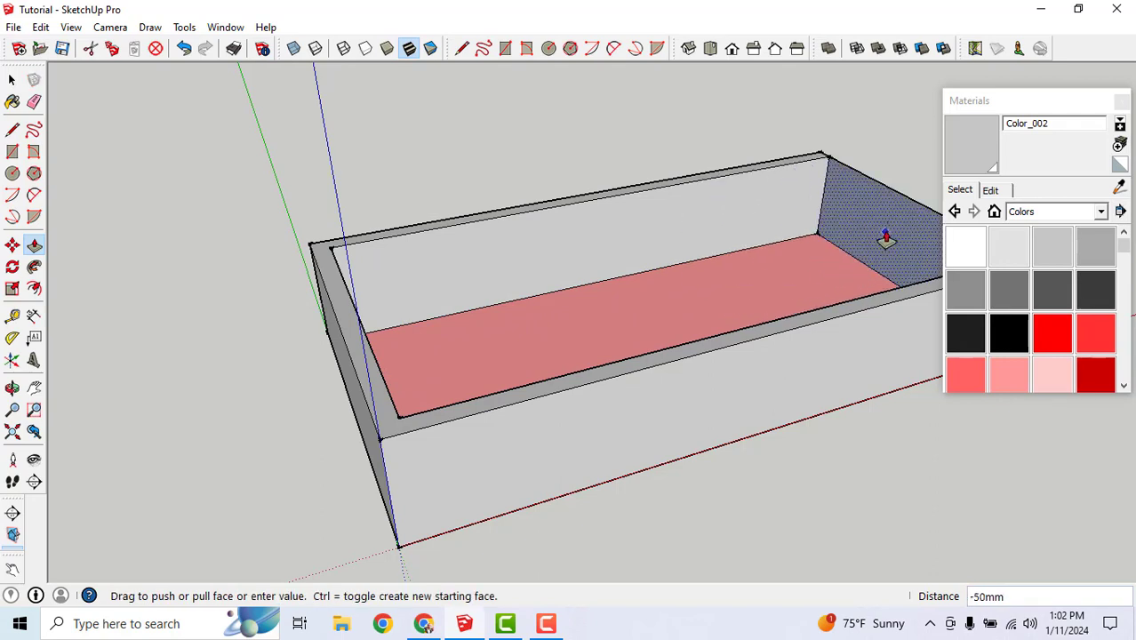
left_click(878, 242)
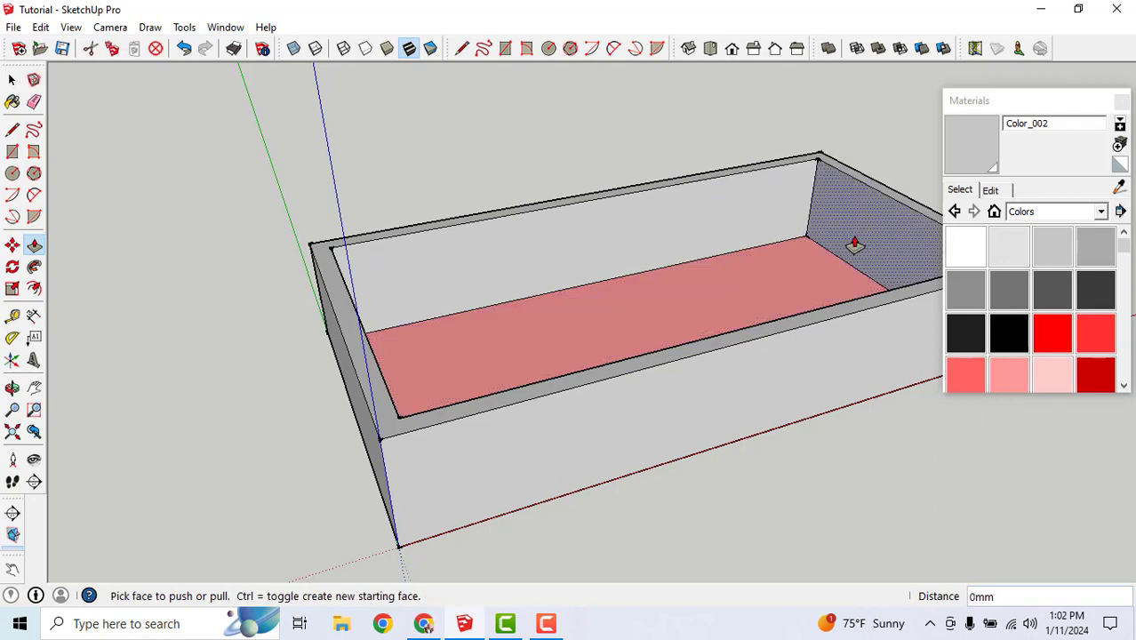
left_click(865, 240)
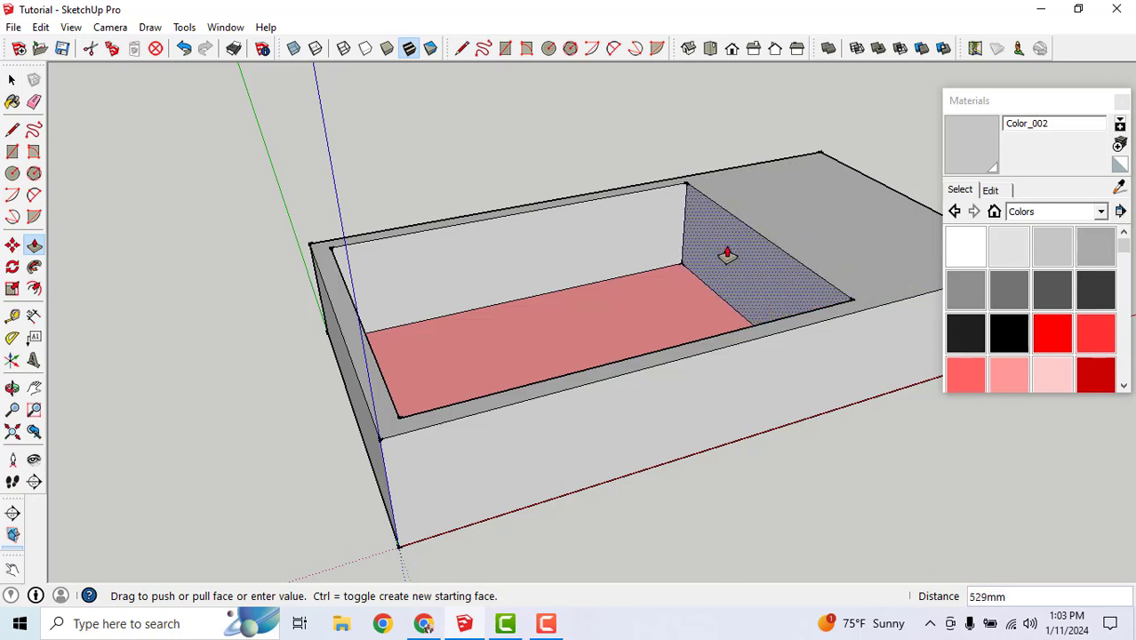
key("Escape")
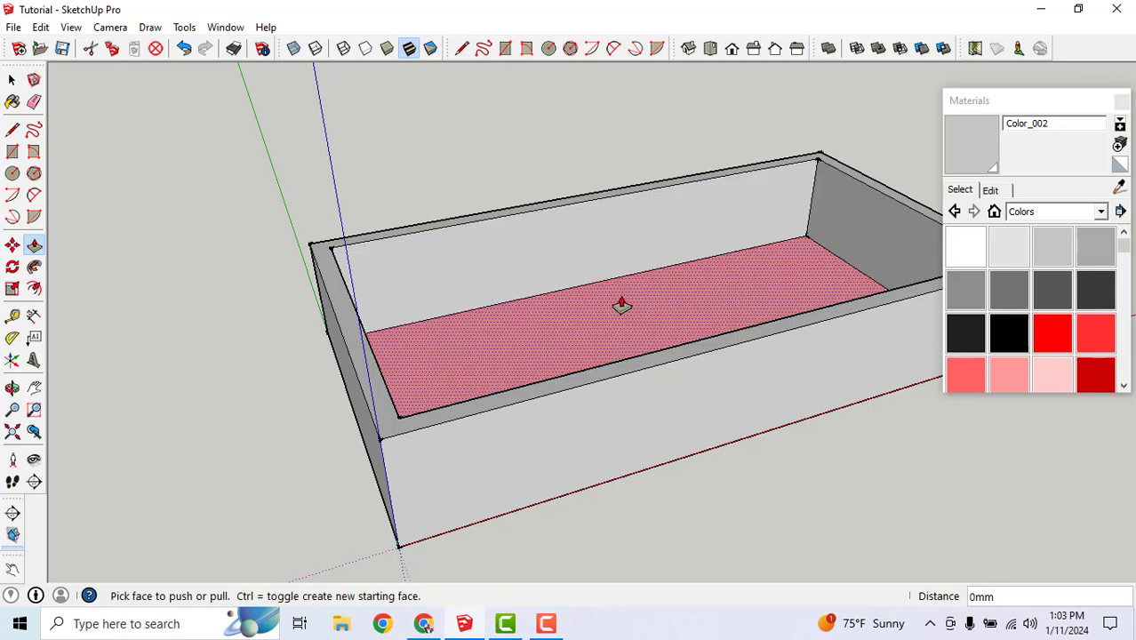
- Push/Pull the box's inner floor face up 50 mm
left_click(577, 332)
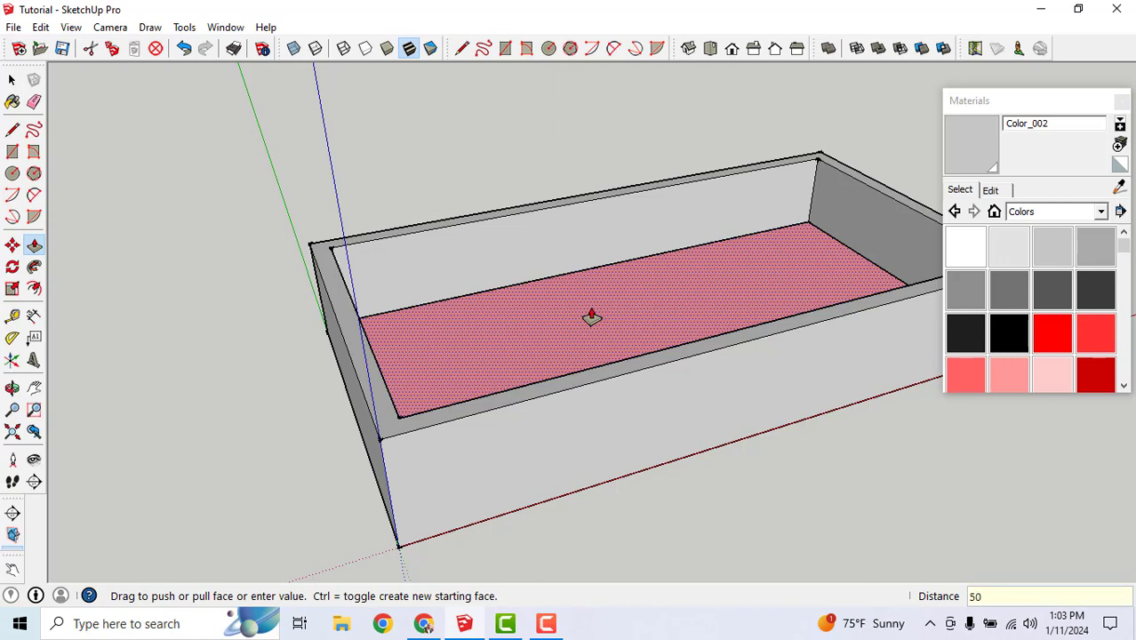
key("Return")
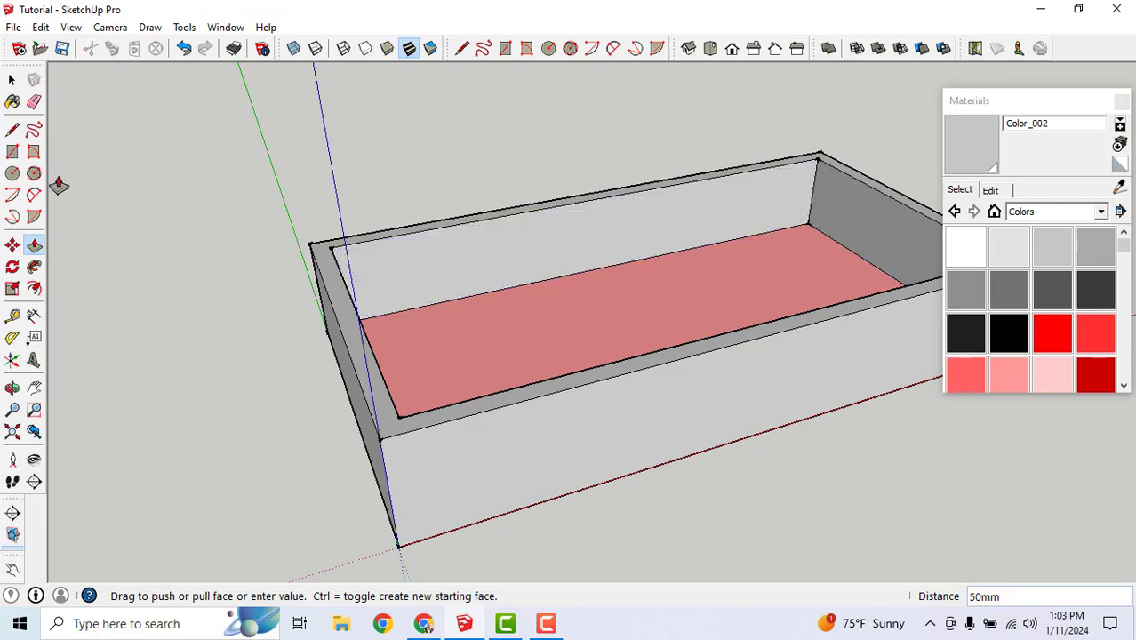
left_click(13, 79)
- Examine the raised floor and the recess beneath it from below and above the box
scroll(418, 223, "down", 2)
middle_click_drag(419, 285, 617, 96)
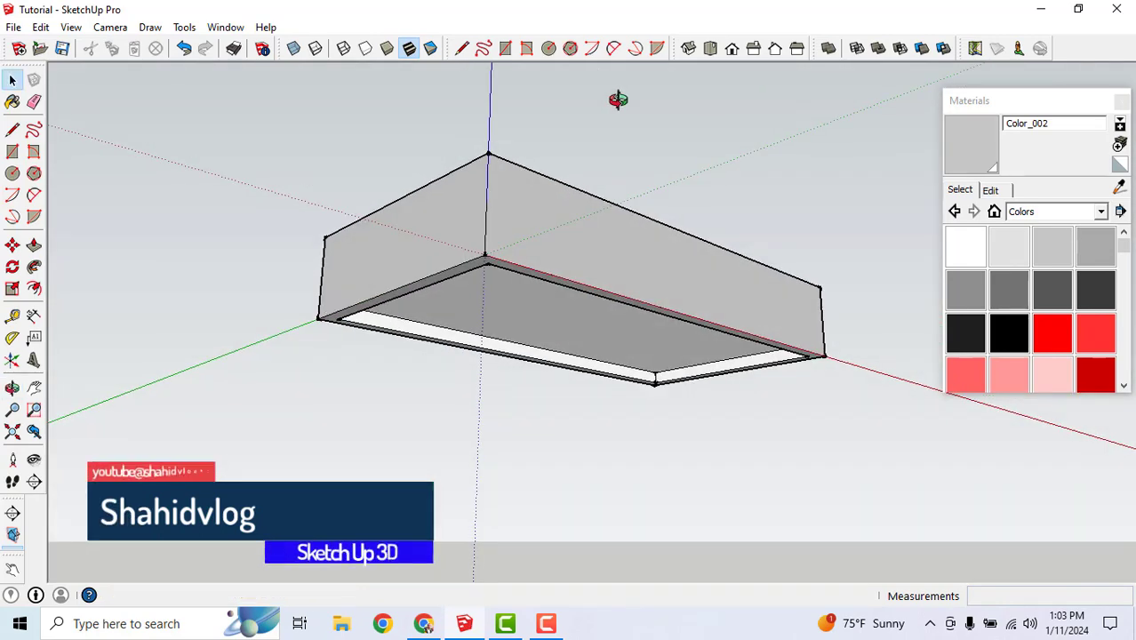
scroll(665, 382, "up", 5)
scroll(628, 398, "up", 4)
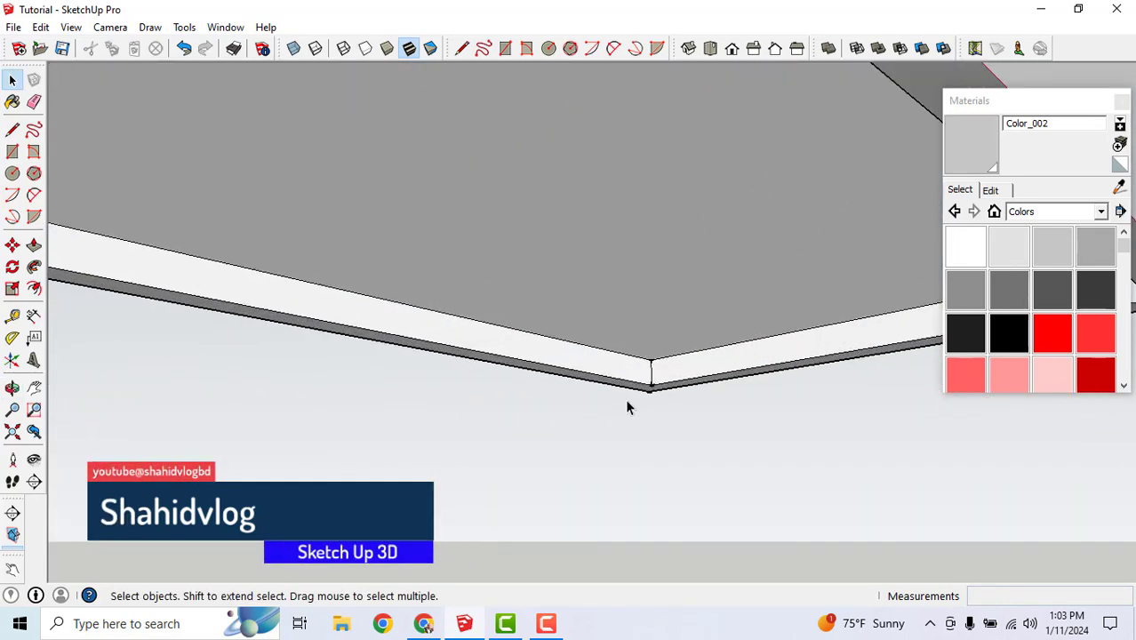
scroll(613, 348, "down", 4)
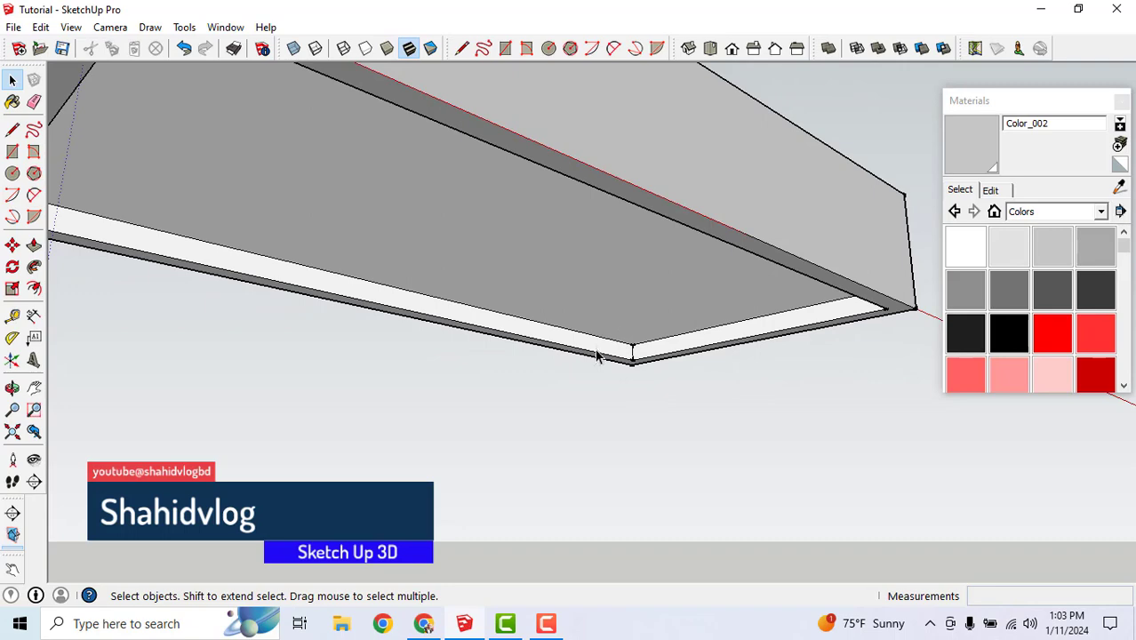
scroll(705, 272, "down", 5)
middle_click_drag(666, 214, 600, 329)
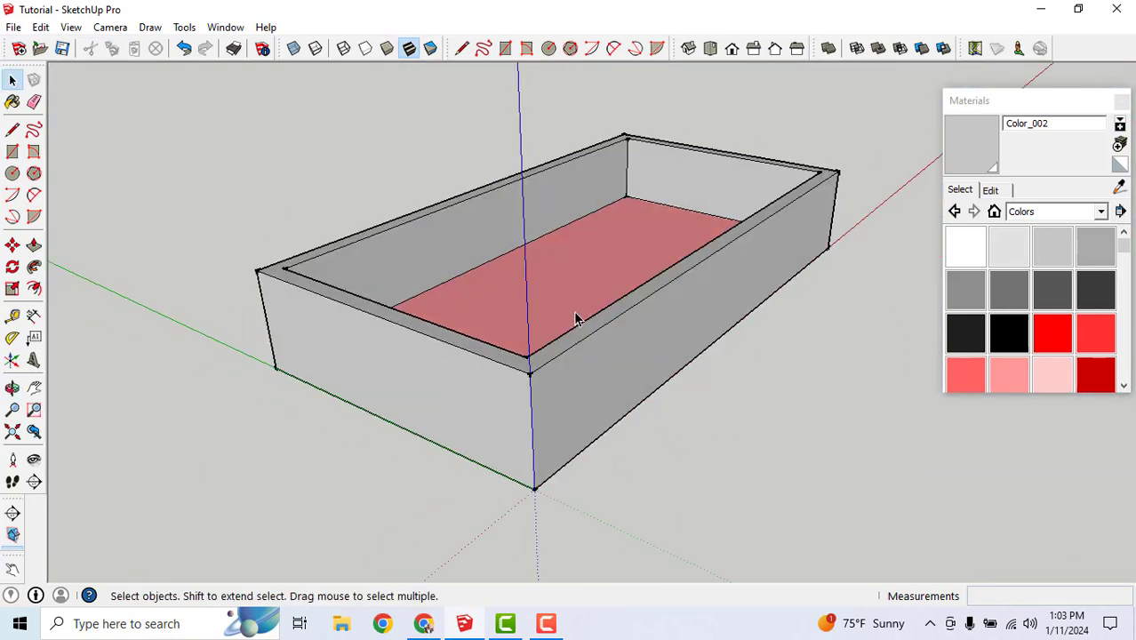
middle_click_drag(644, 413, 651, 231)
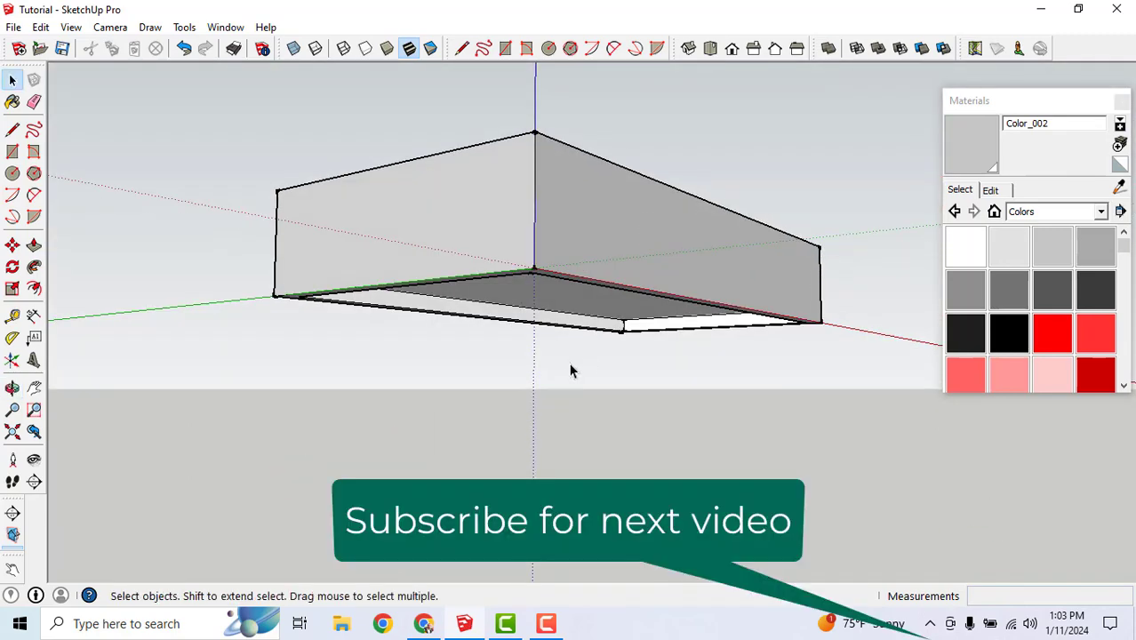
scroll(591, 292, "up", 3)
middle_click_drag(580, 314, 581, 258)
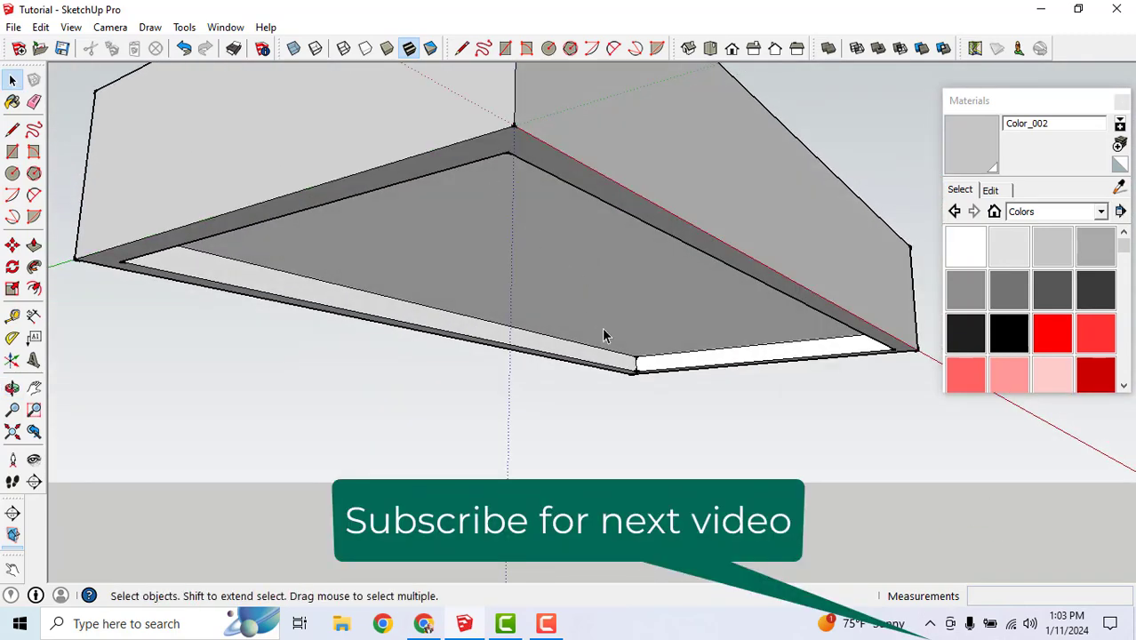
middle_click_drag(603, 335, 261, 210)
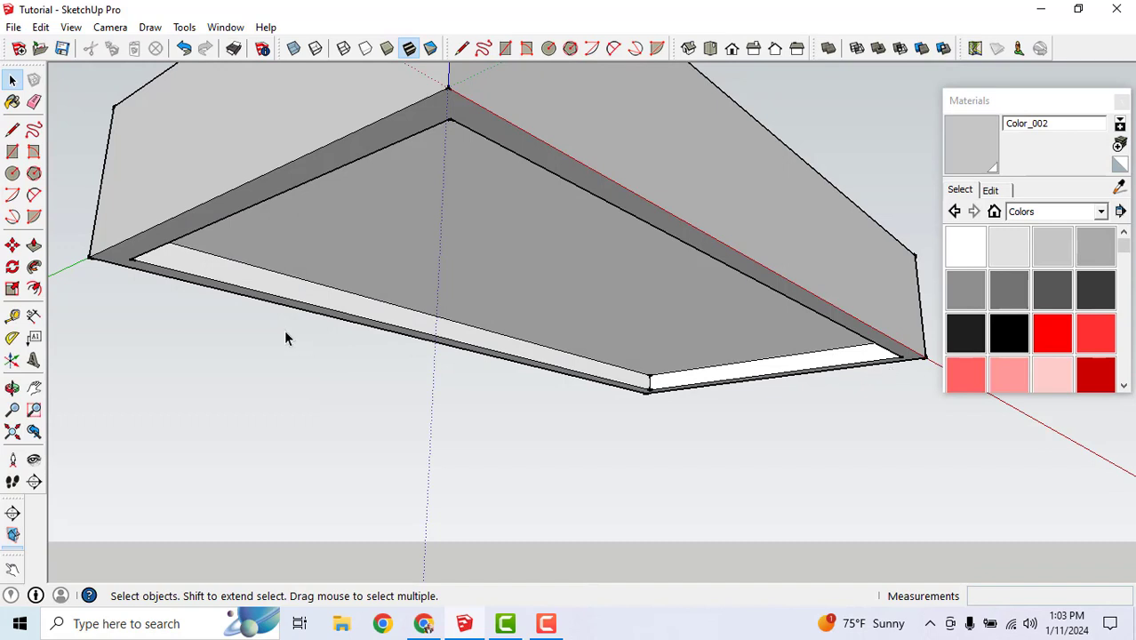
- Draw a line along the short inner edge of the opening on the box's underside, from corner to corner
left_click(12, 130)
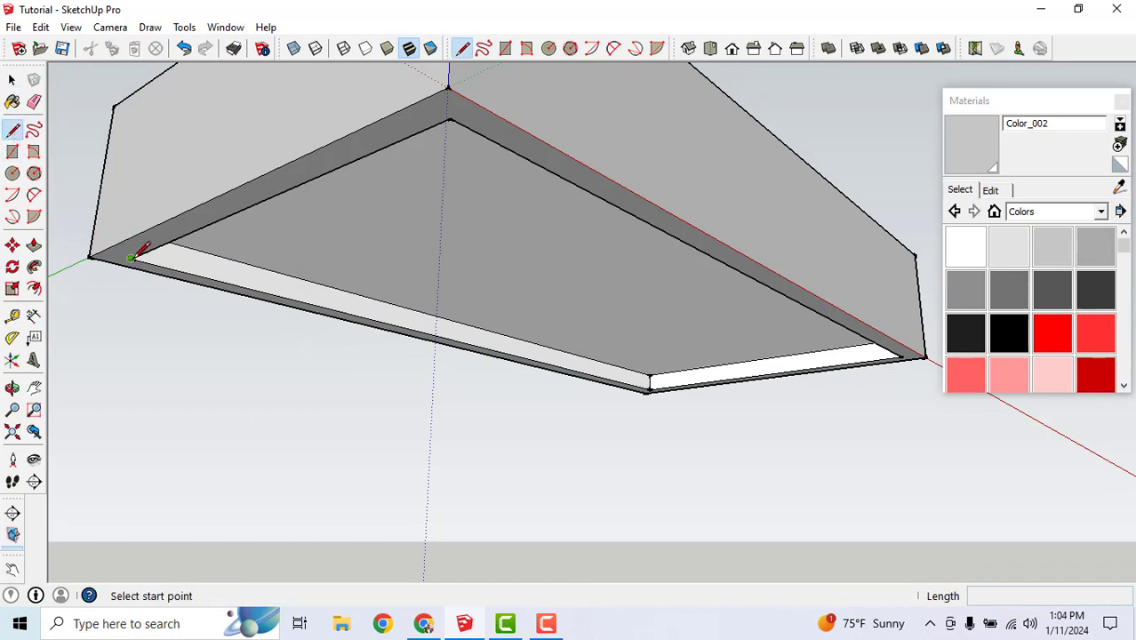
left_click(130, 257)
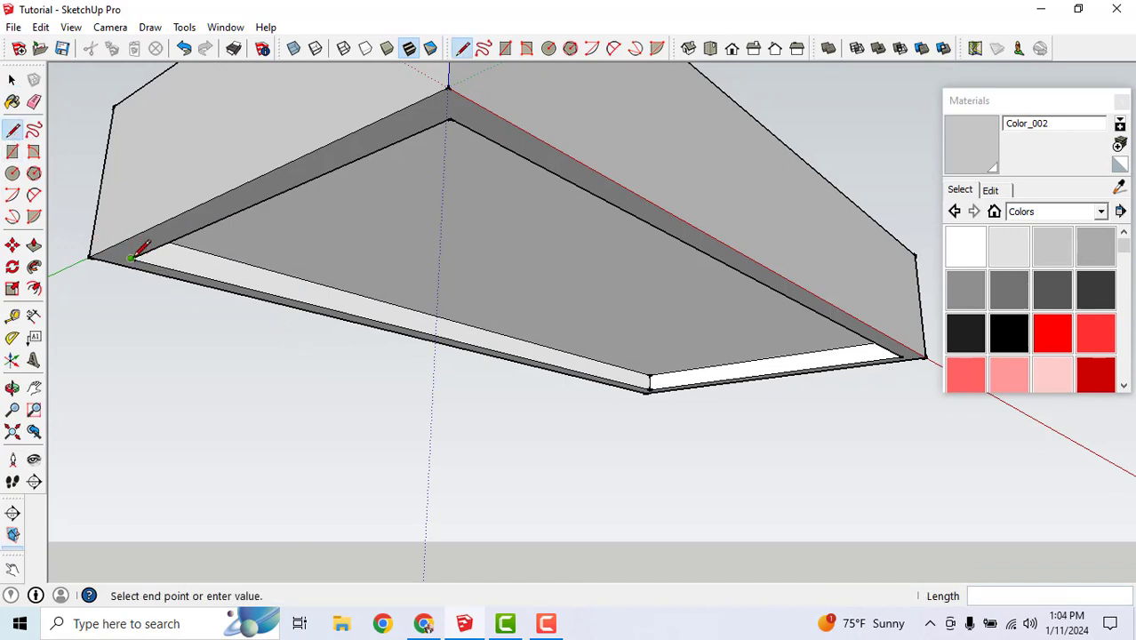
left_click(450, 117)
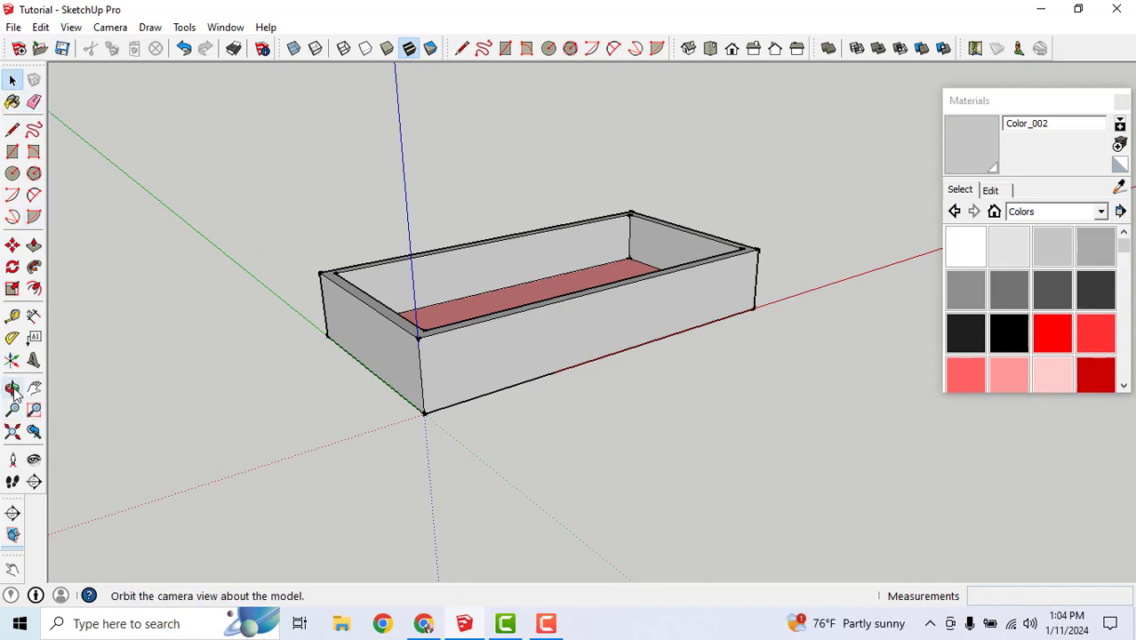
- Examine the box's walls, rim and floor from different angles and distances
key("o")
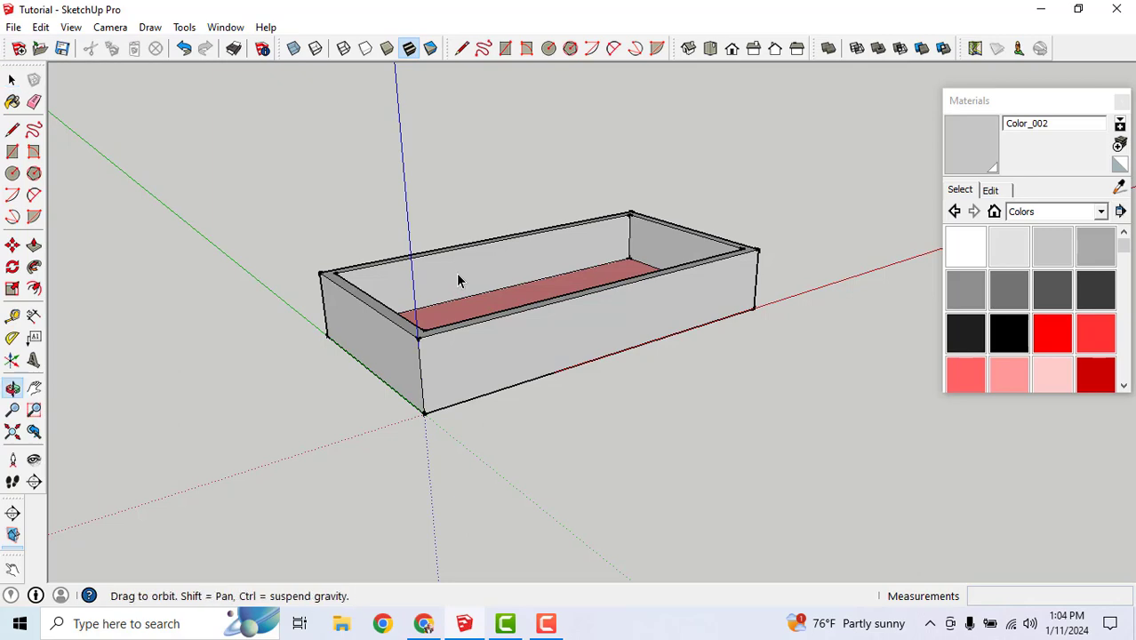
left_click_drag(456, 279, 583, 254)
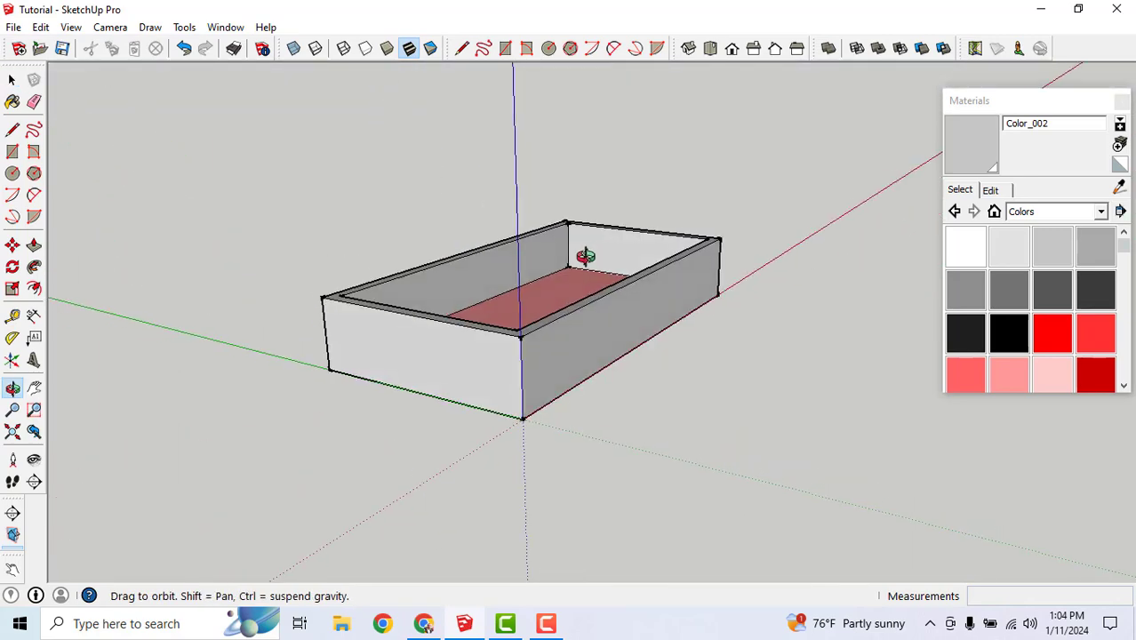
key("space")
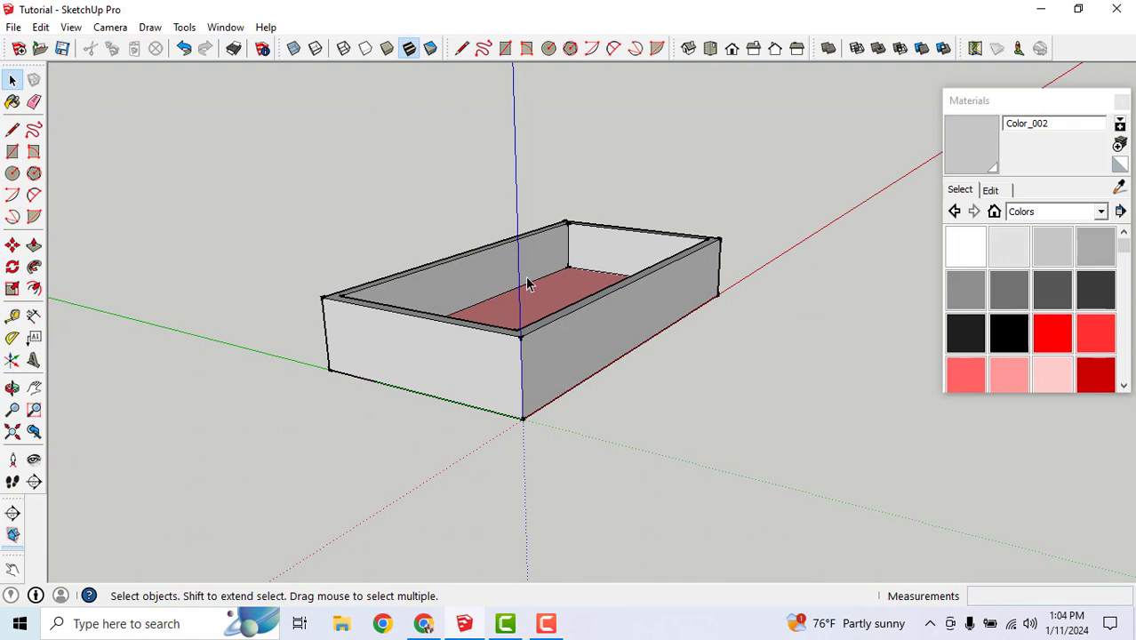
key("o")
middle_click_drag(589, 246, 529, 297)
middle_click(588, 249)
middle_click(587, 244)
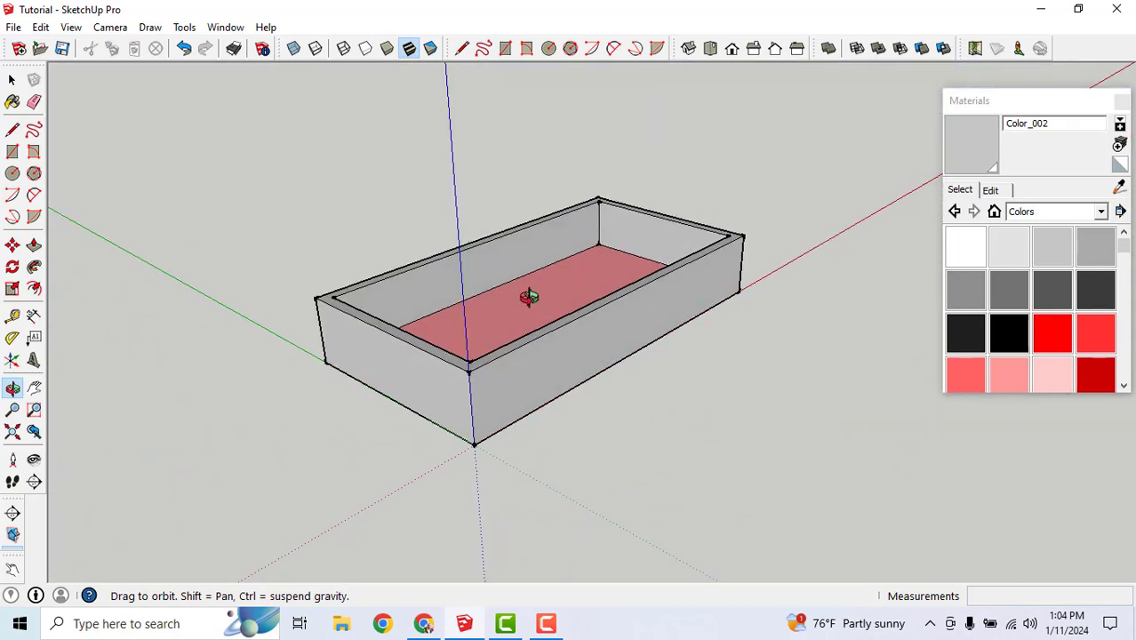
key("space")
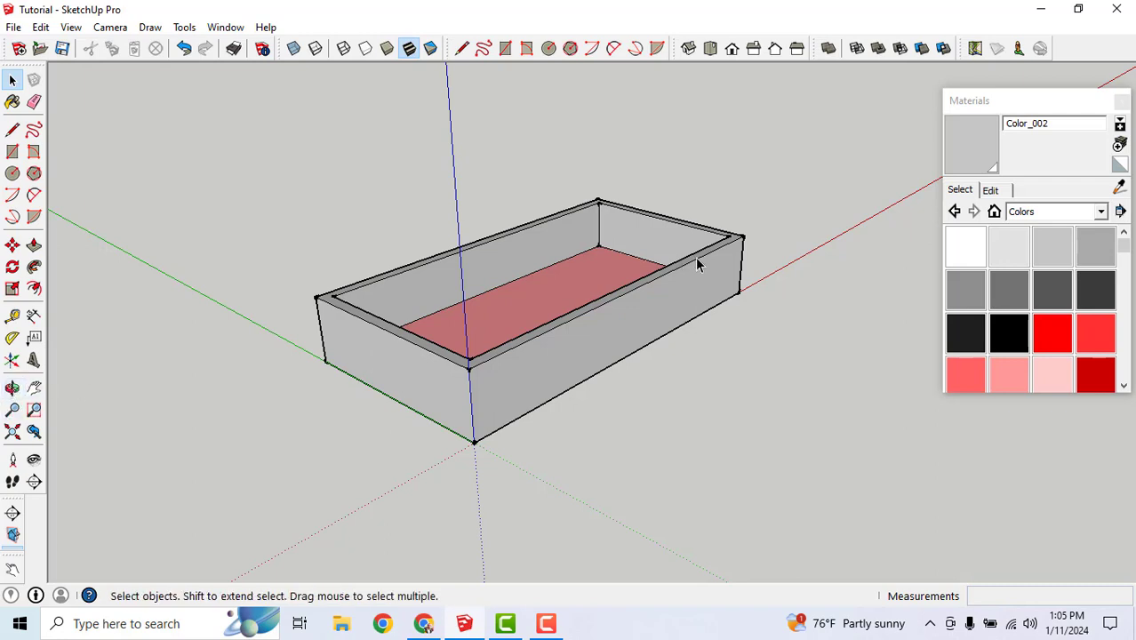
scroll(459, 325, "up", 3)
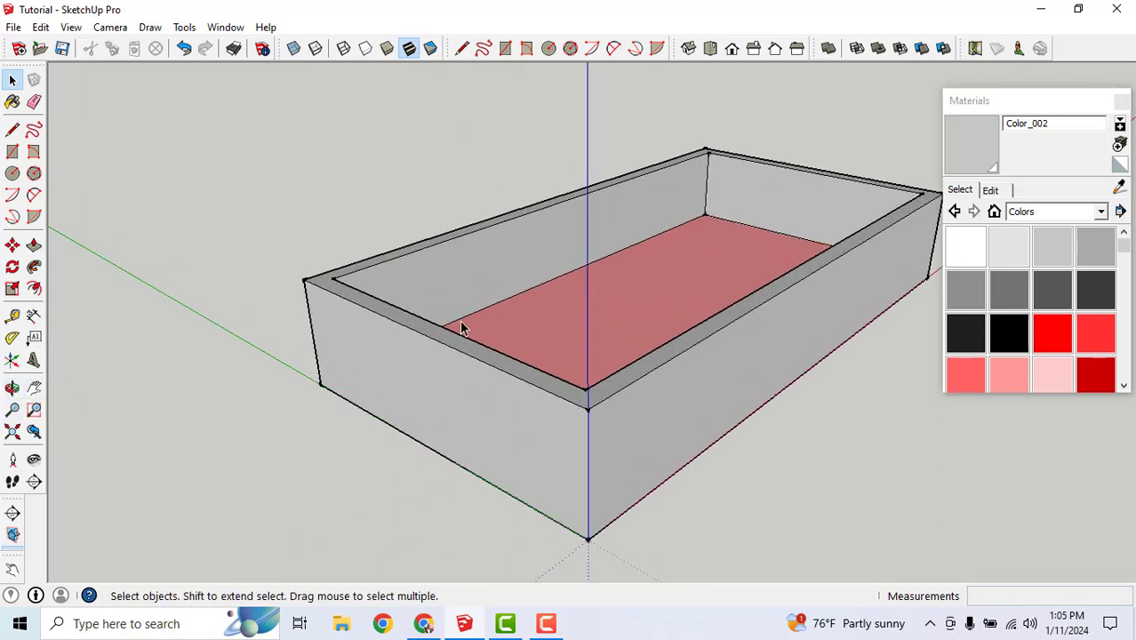
scroll(543, 302, "down", 3)
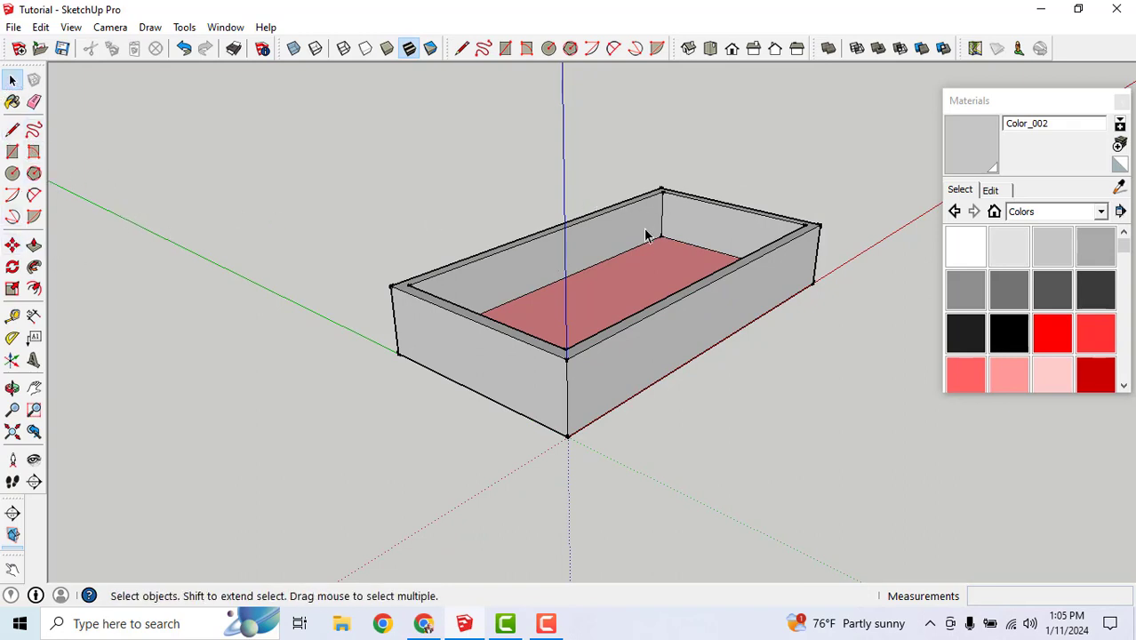
- Draw a rectangle of about 1687 by 1364 mm on the ground beside the long wall of the box
middle_click_drag(583, 296, 560, 365)
scroll(568, 373, "up", 2)
scroll(359, 275, "down", 1)
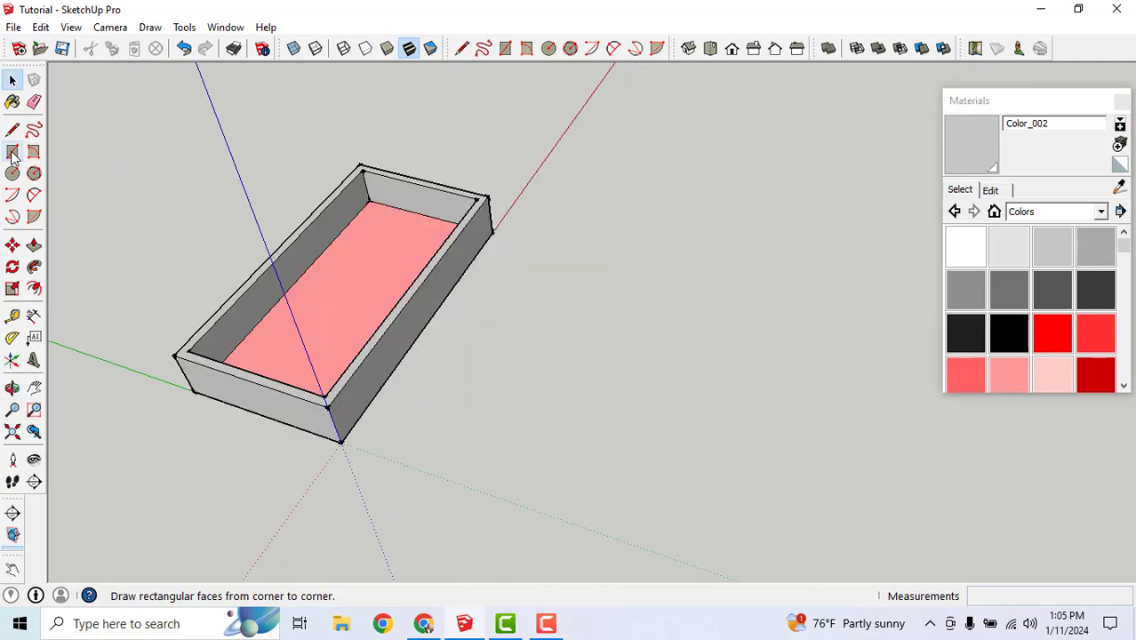
left_click(12, 151)
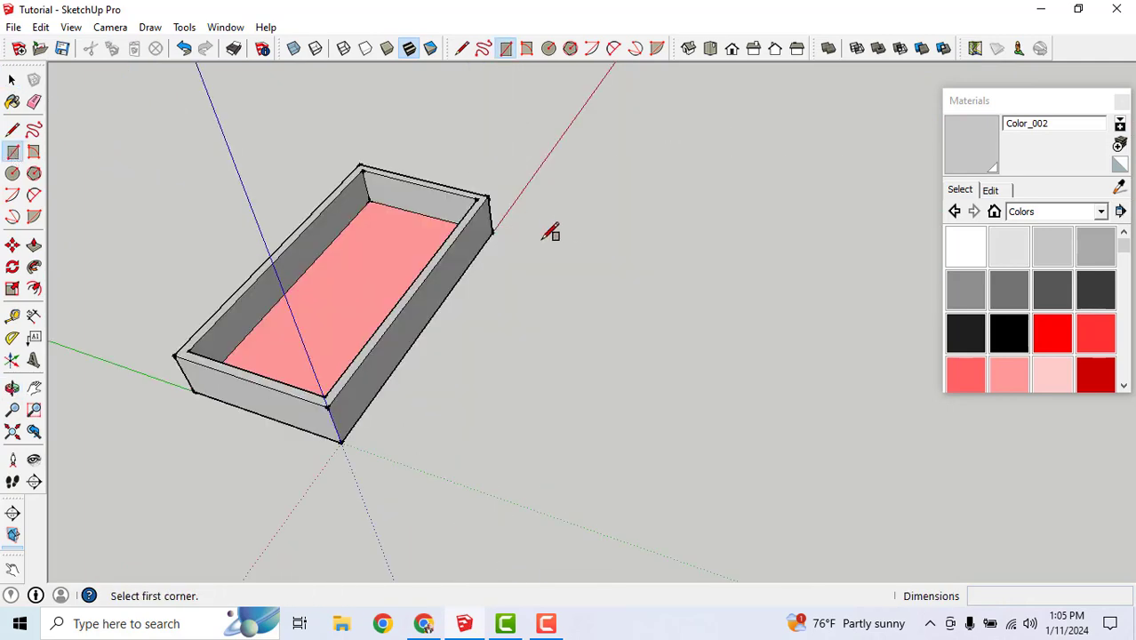
left_click(528, 240)
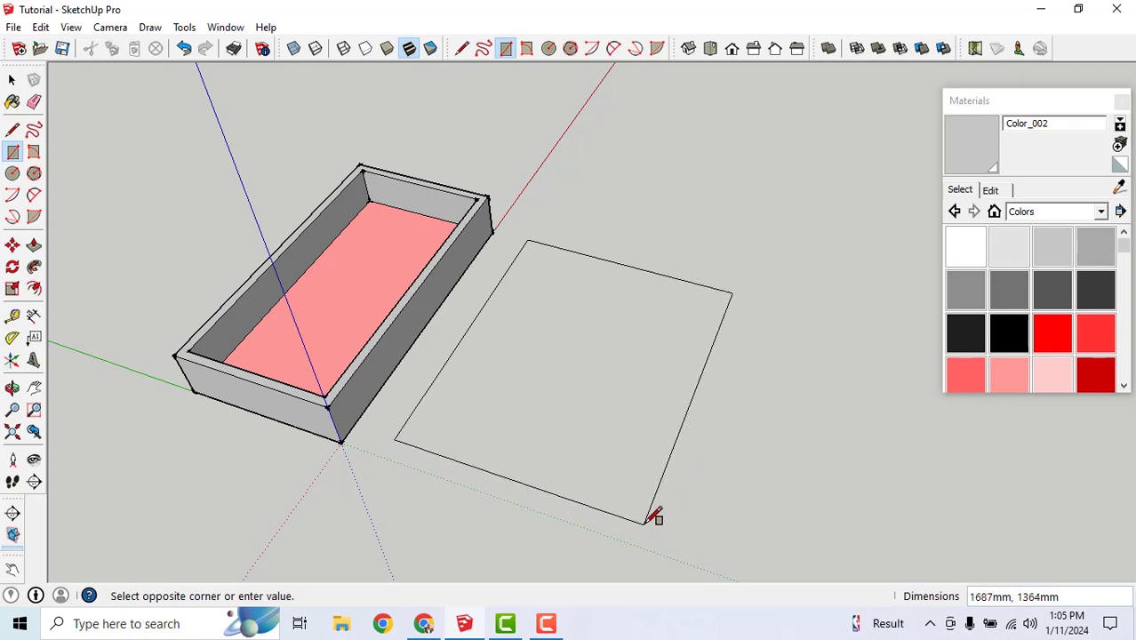
left_click(655, 516)
scroll(675, 482, "up", 5)
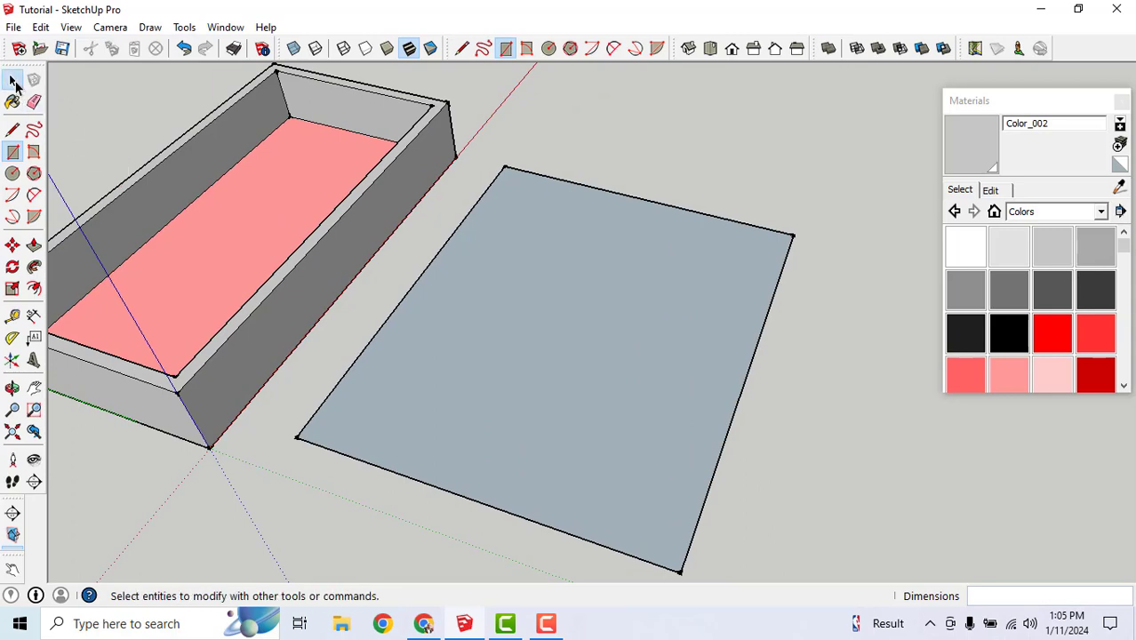
- Paint the new rectangle's face with Color_002 from the Colors collection
left_click(14, 80)
middle_click_drag(518, 319, 614, 262)
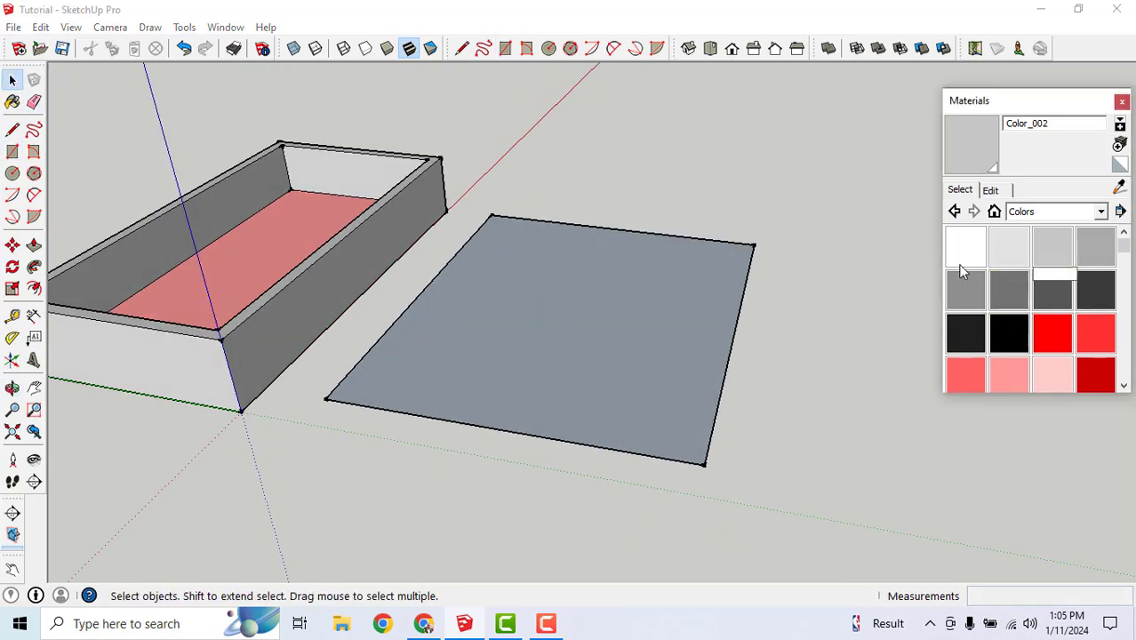
left_click(1051, 250)
left_click(587, 324)
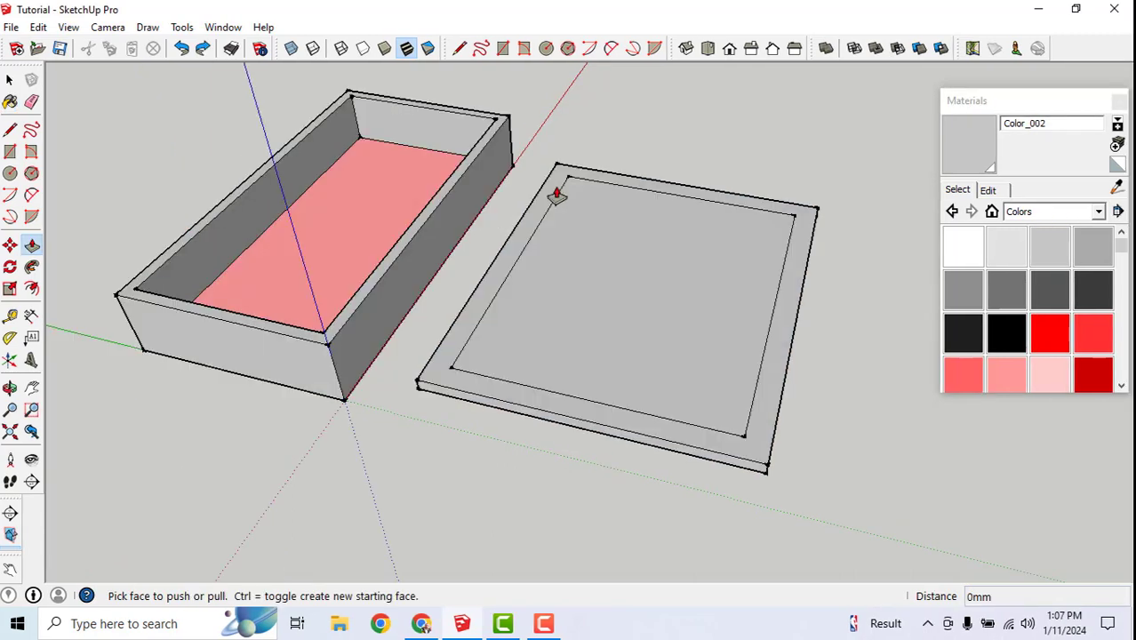
- Paint the border face around the second slab's inner rectangle with Color_B07 from the Colors collection
scroll(560, 169, "up", 3)
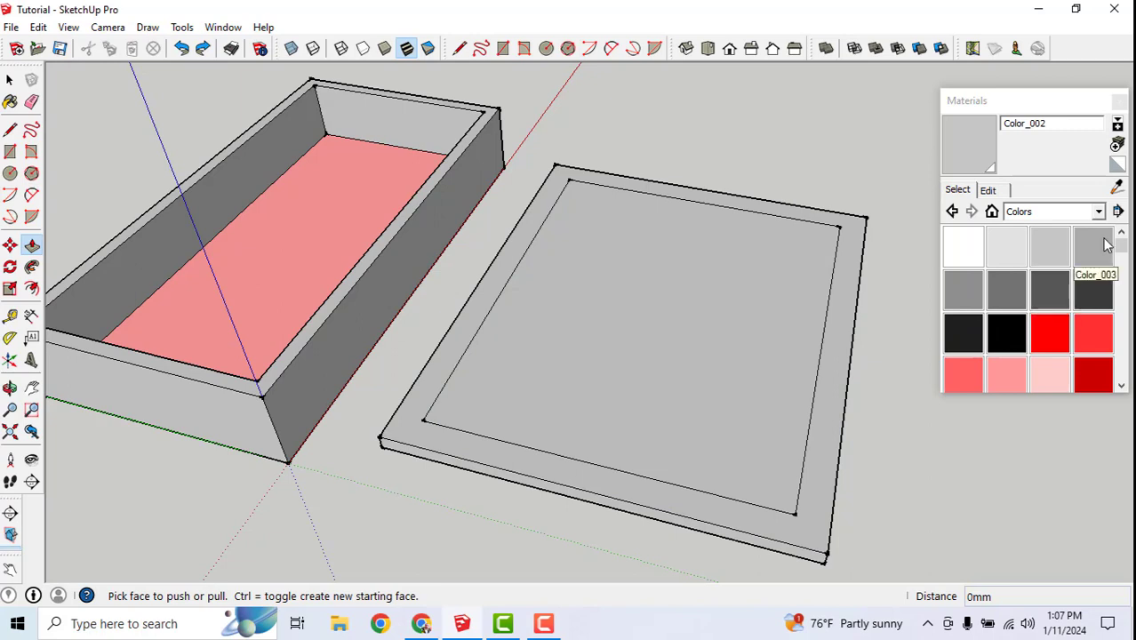
mouse_move(1121, 256)
left_mouse_down()
mouse_move(1120, 311)
mouse_move(1119, 269)
left_mouse_up()
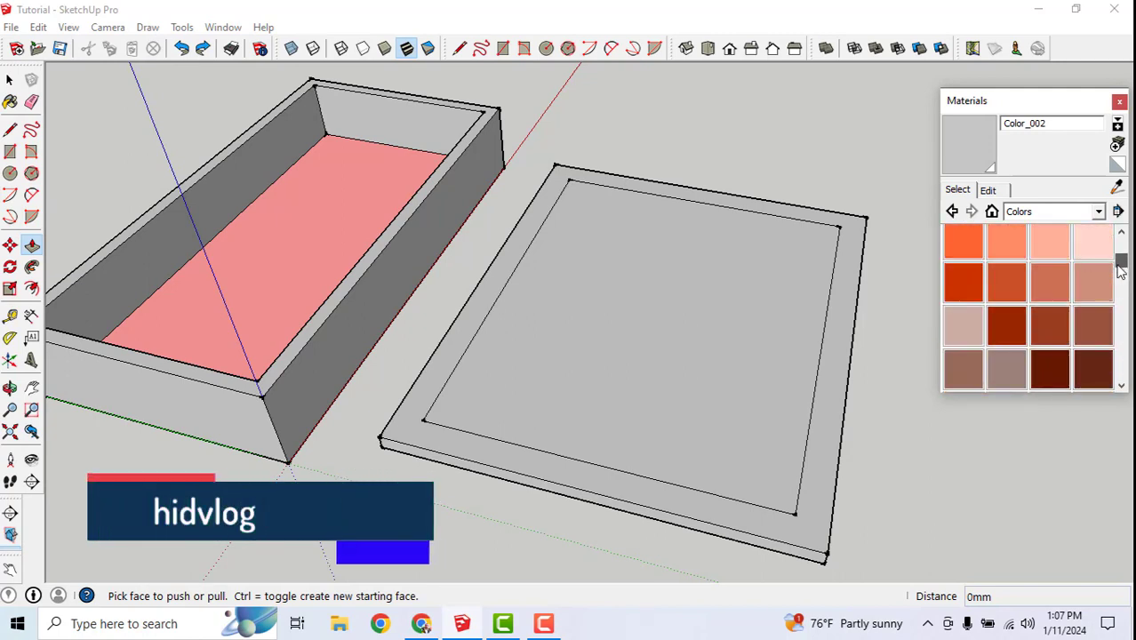
left_click(1008, 251)
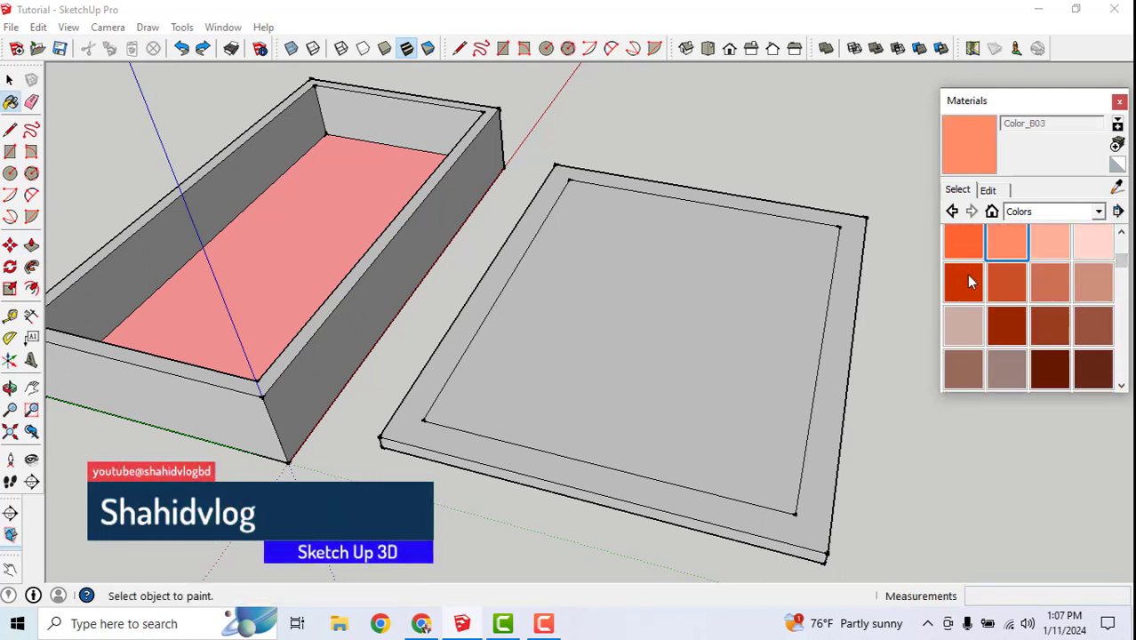
left_click(1017, 286)
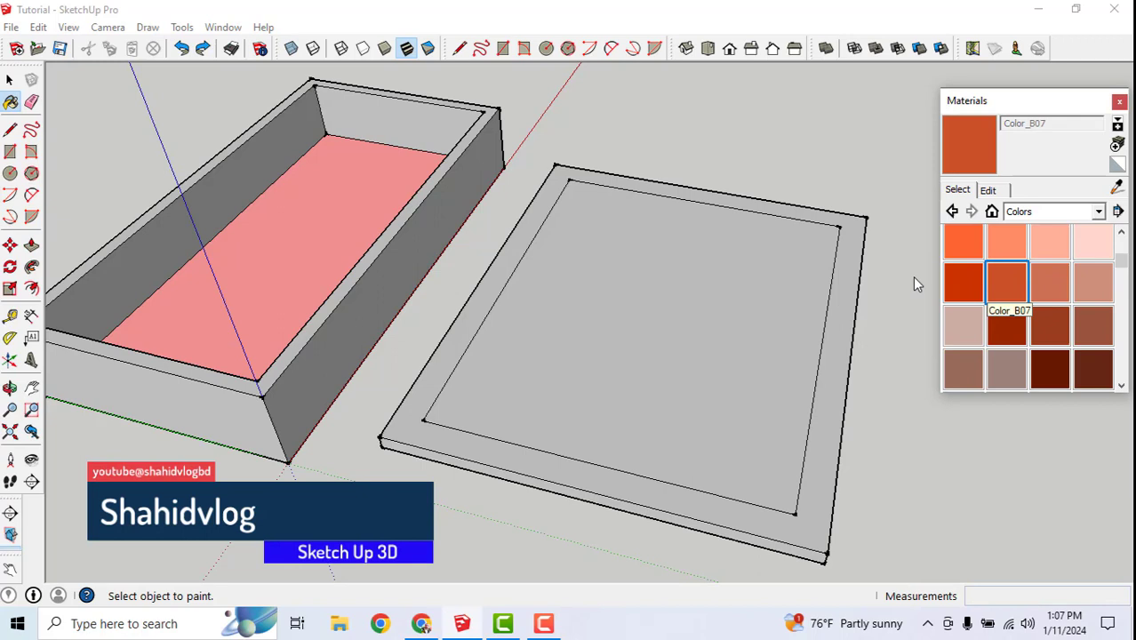
left_click(525, 233)
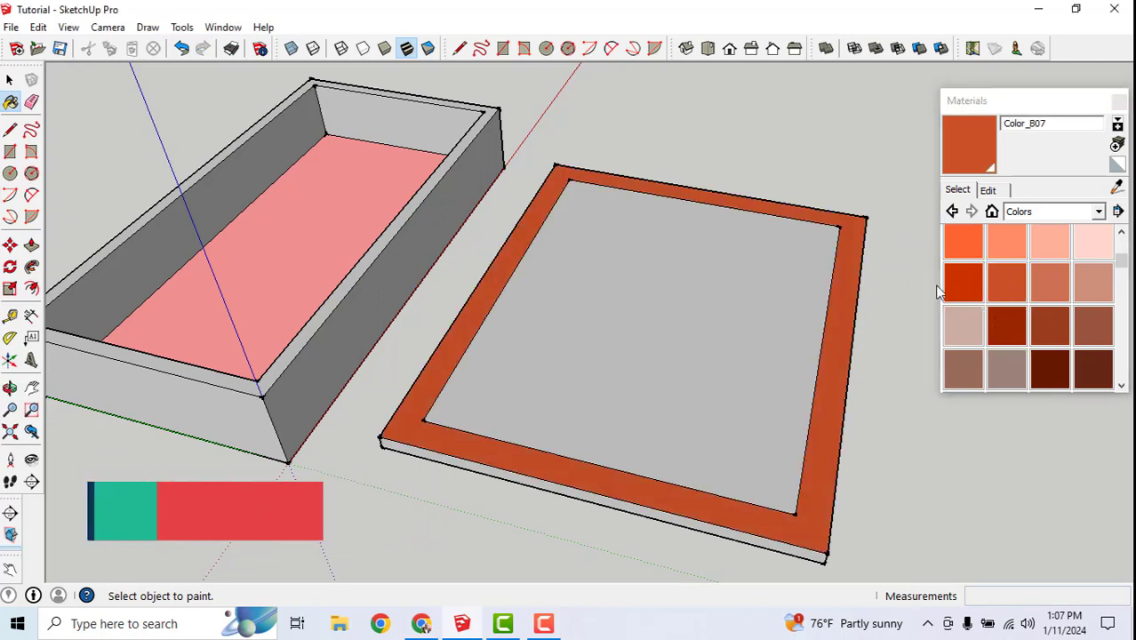
left_click(10, 80)
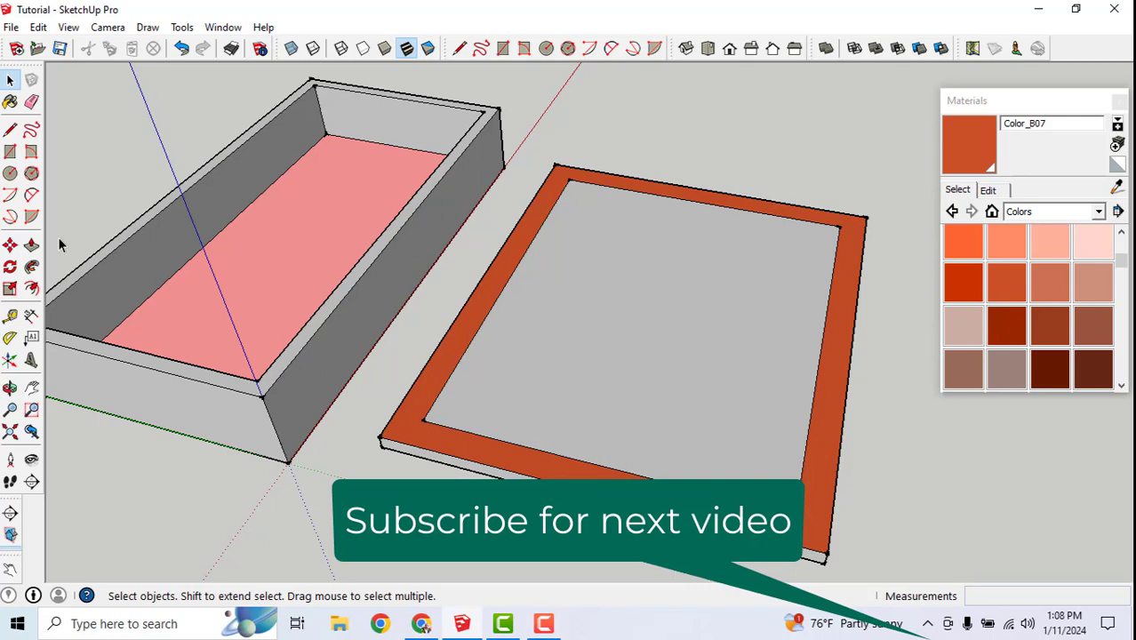
- Push/Pull the second slab's painted border face up 500 mm into walls and inspect the new box from several sides
left_click(31, 245)
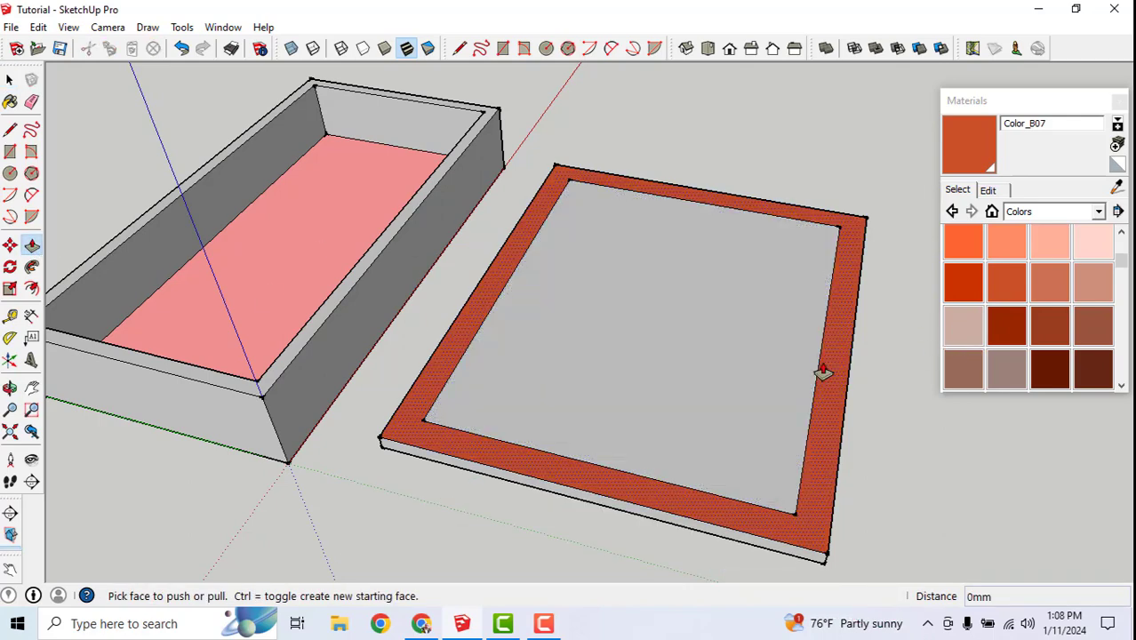
left_click_drag(837, 373, 773, 236)
scroll(689, 249, "down", 5)
type("500")
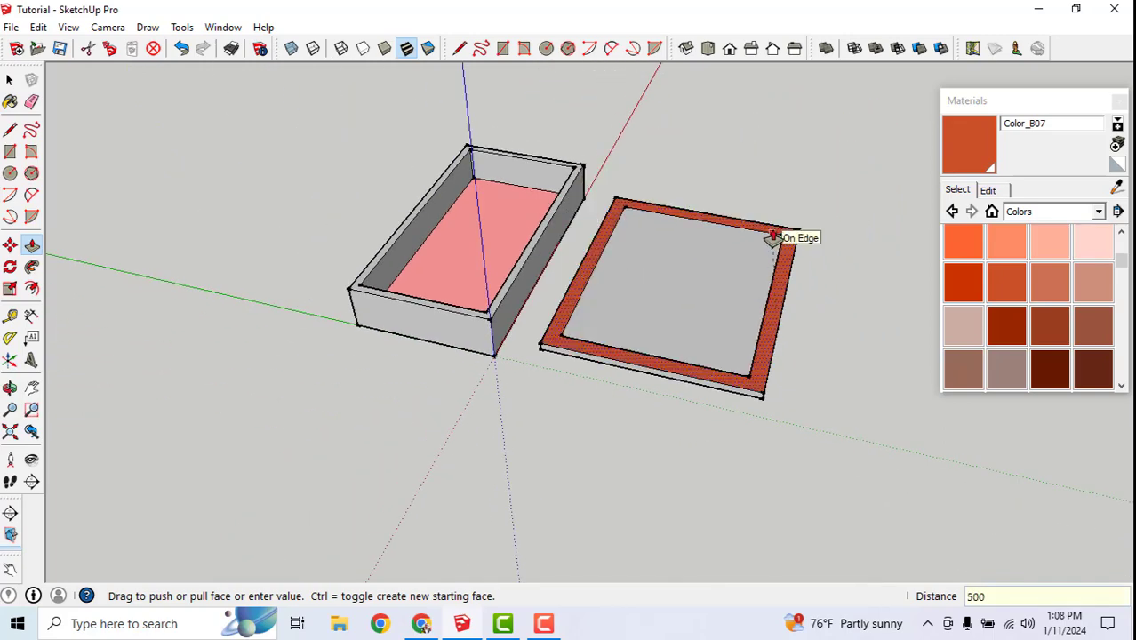
key("Return")
middle_click_drag(766, 279, 195, 275)
scroll(614, 258, "up", 5)
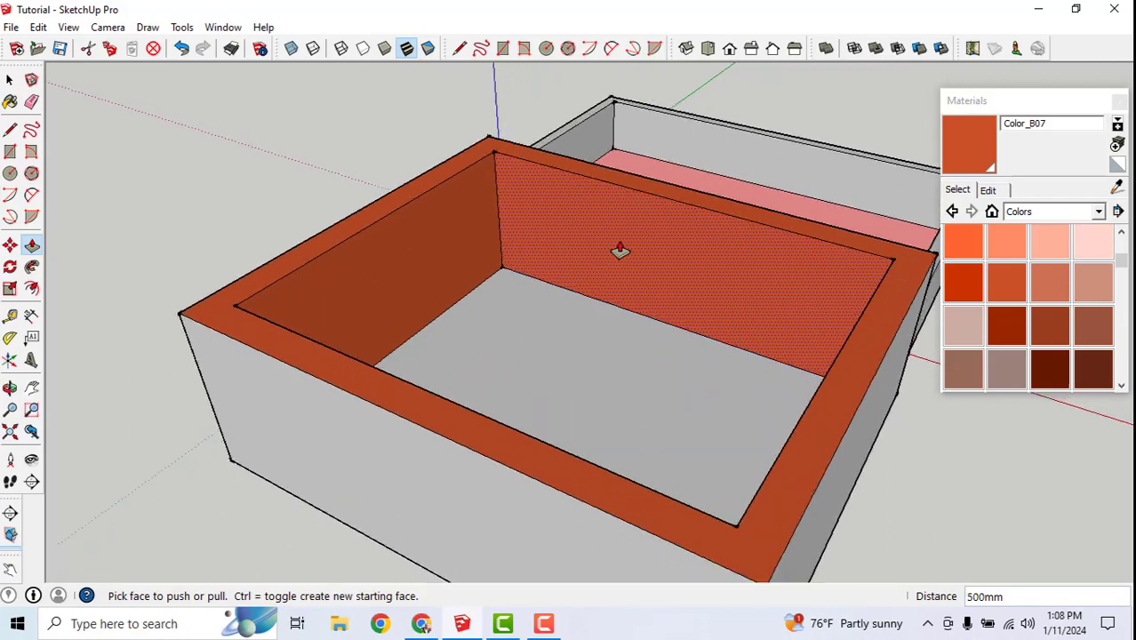
middle_click_drag(528, 303, 1011, 366)
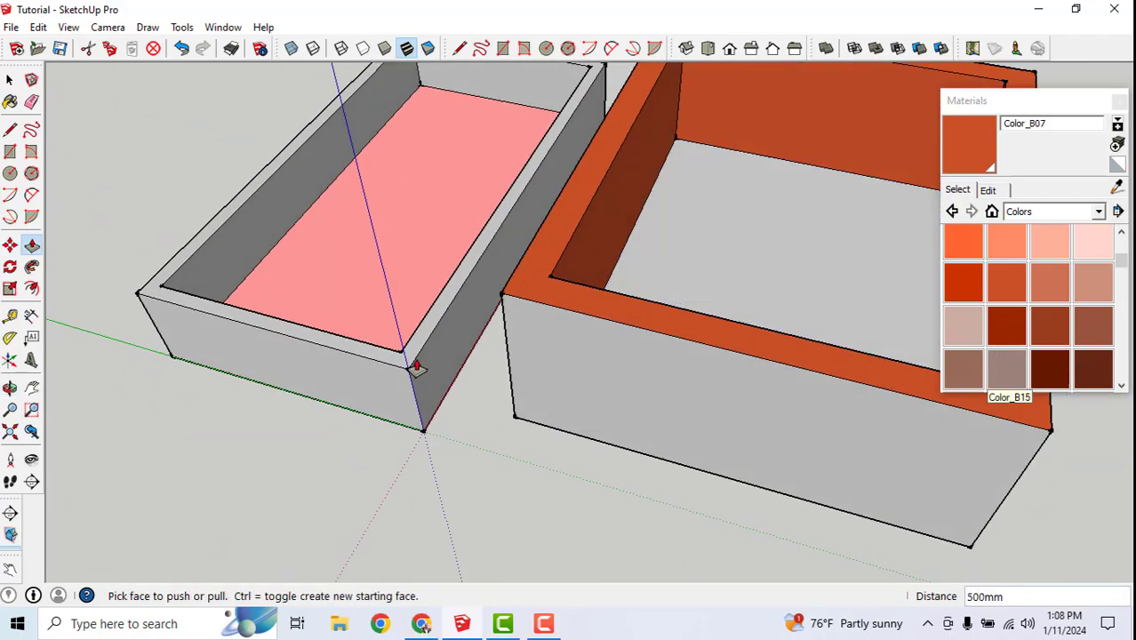
- Paint the top rim of the larger box with Color_B10 from the Colors collection
scroll(418, 368, "down", 4)
middle_click_drag(553, 304, 446, 299)
scroll(676, 179, "up", 4)
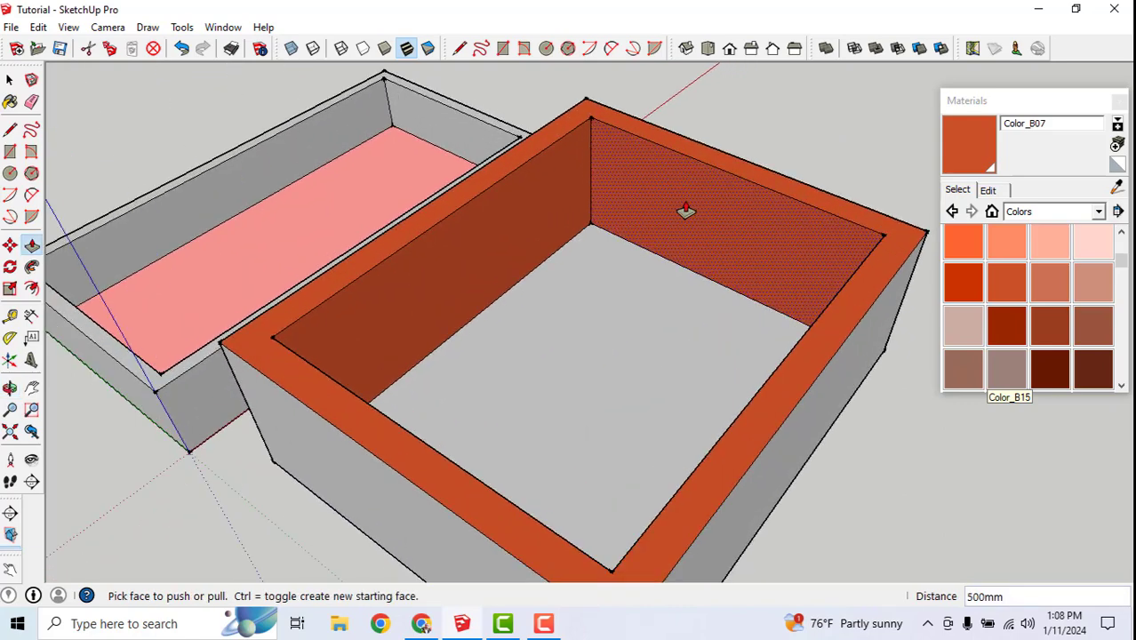
scroll(679, 211, "down", 2)
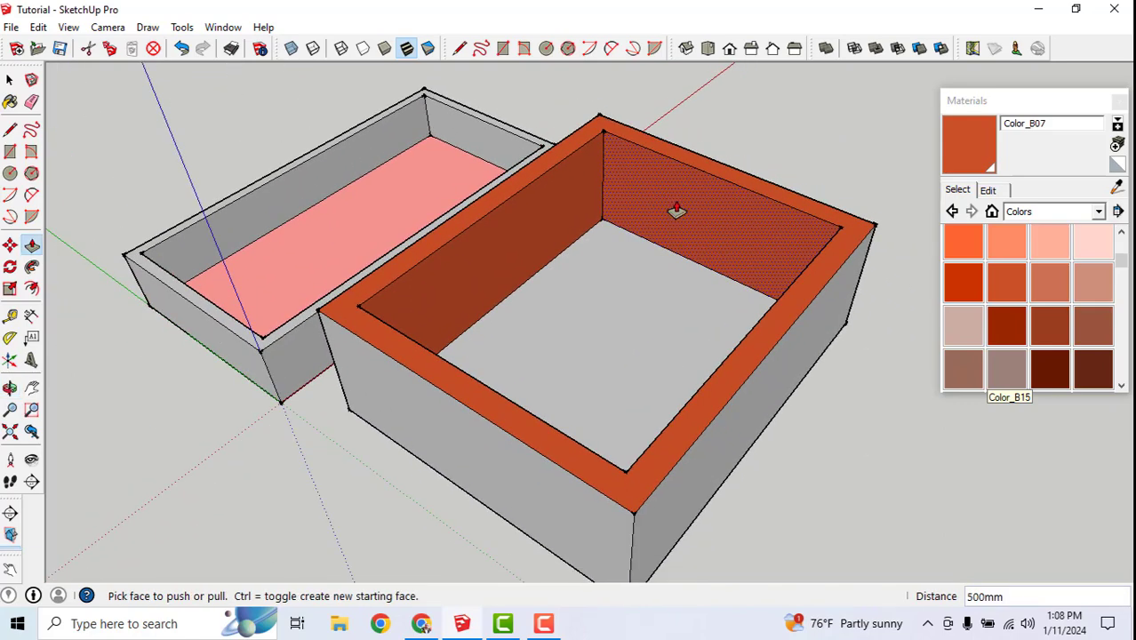
left_click(966, 326)
left_click(855, 231)
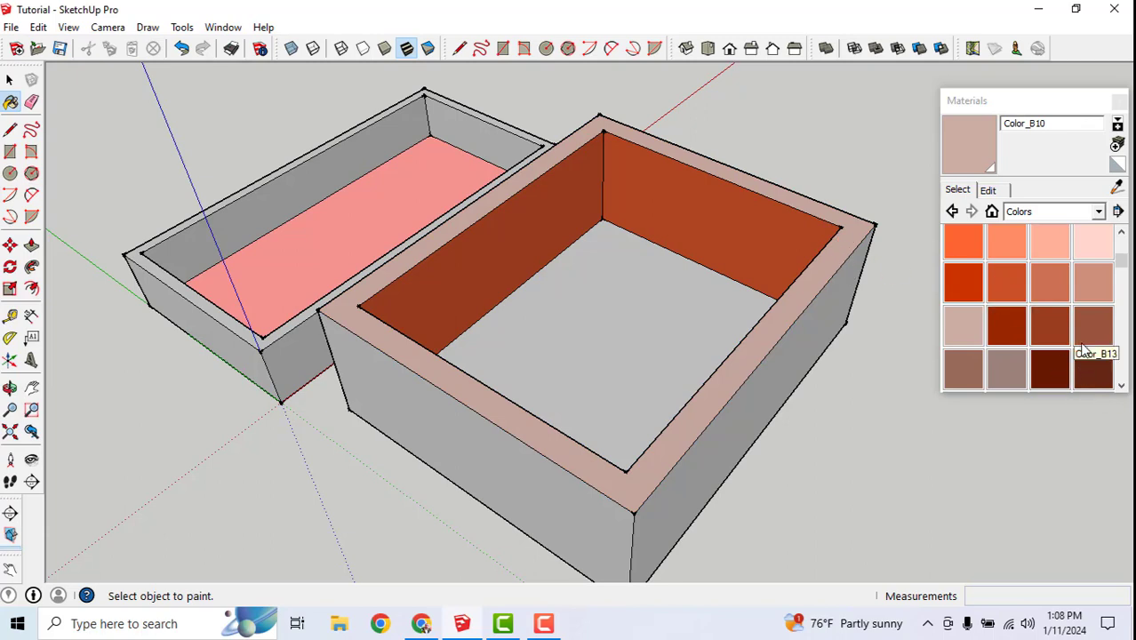
- Repaint the larger box's top rim with the dark green Color_F22
left_click(1047, 363)
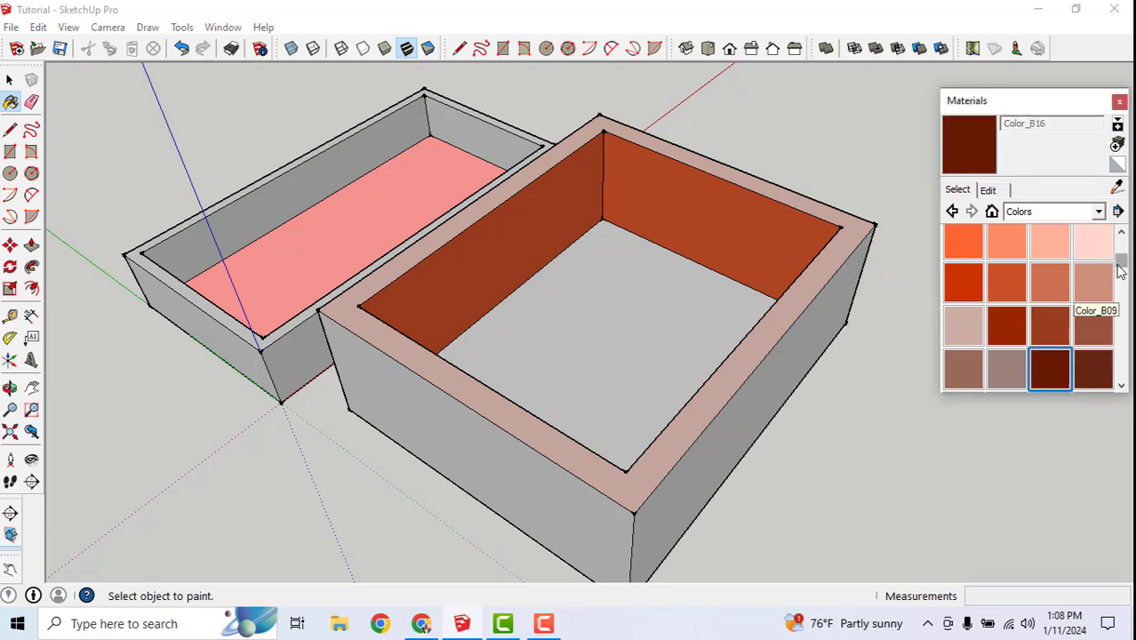
left_click_drag(1121, 271, 1114, 317)
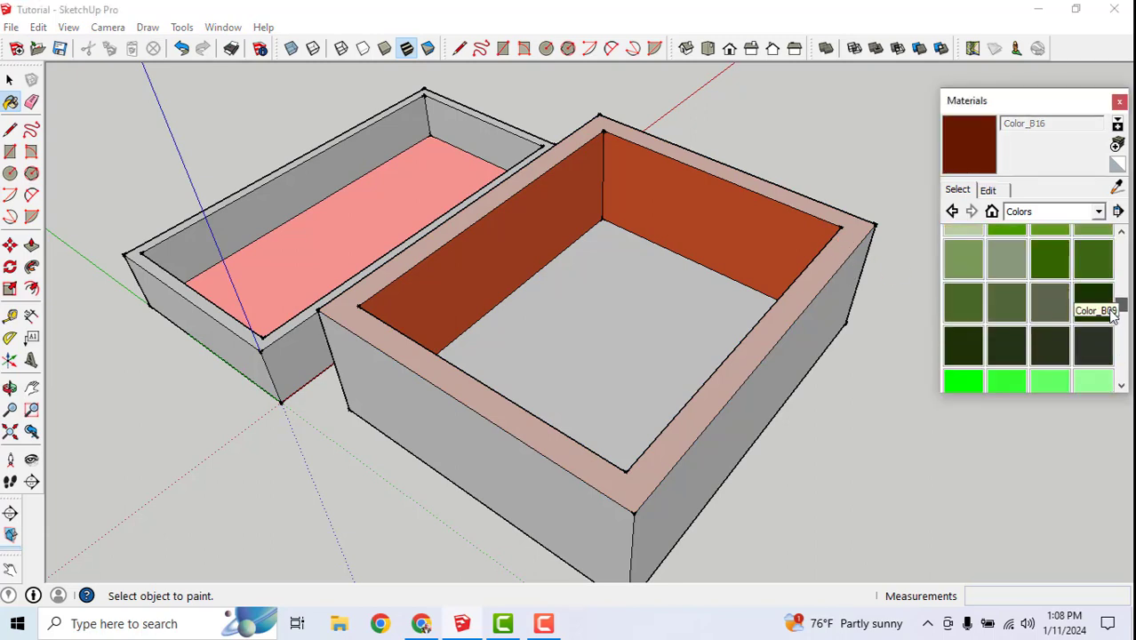
left_click(956, 352)
left_click(833, 233)
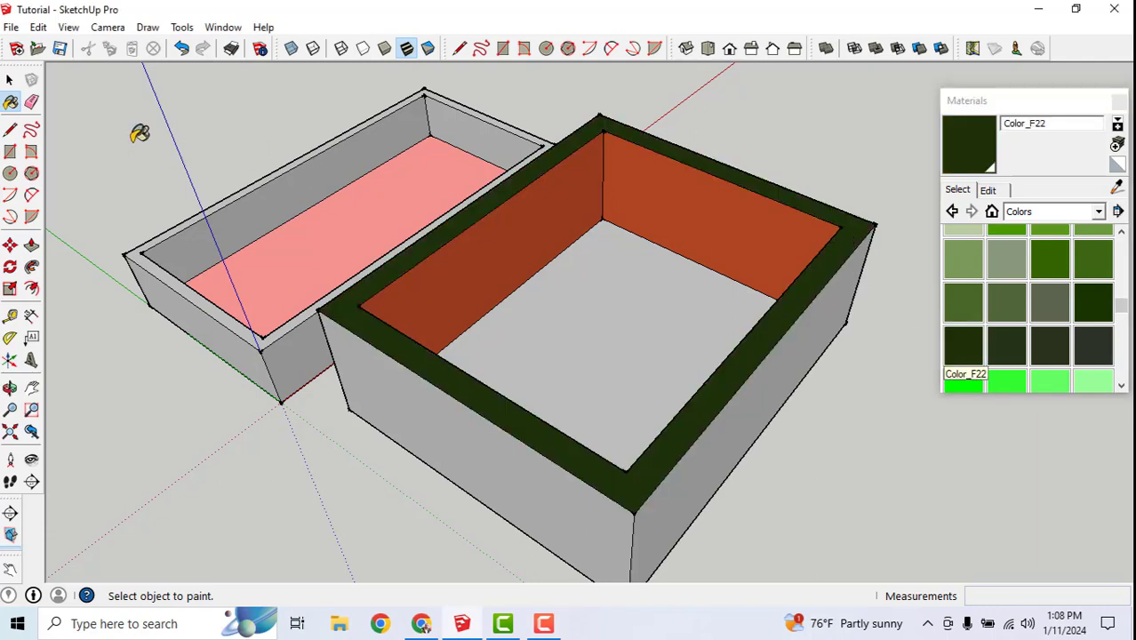
left_click(10, 80)
- Paint two adjacent inner walls of the larger box, the far one and the one away from the smaller box, with Color_F15
scroll(531, 227, "up", 3)
middle_click_drag(535, 225, 779, 242)
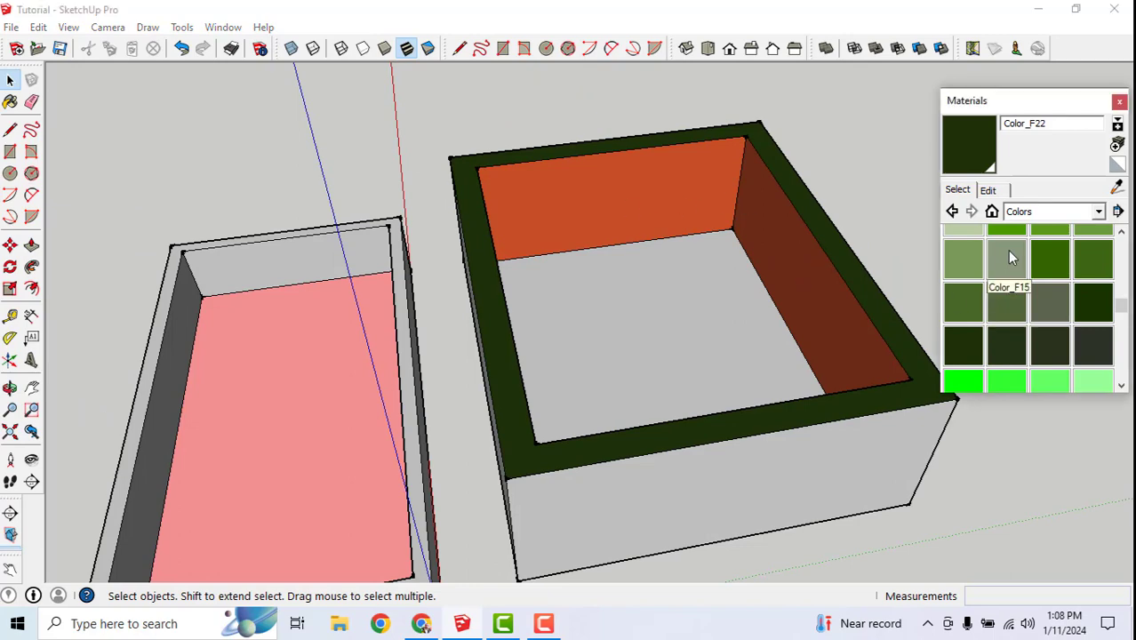
left_click(1007, 250)
left_click(762, 210)
left_click(620, 183)
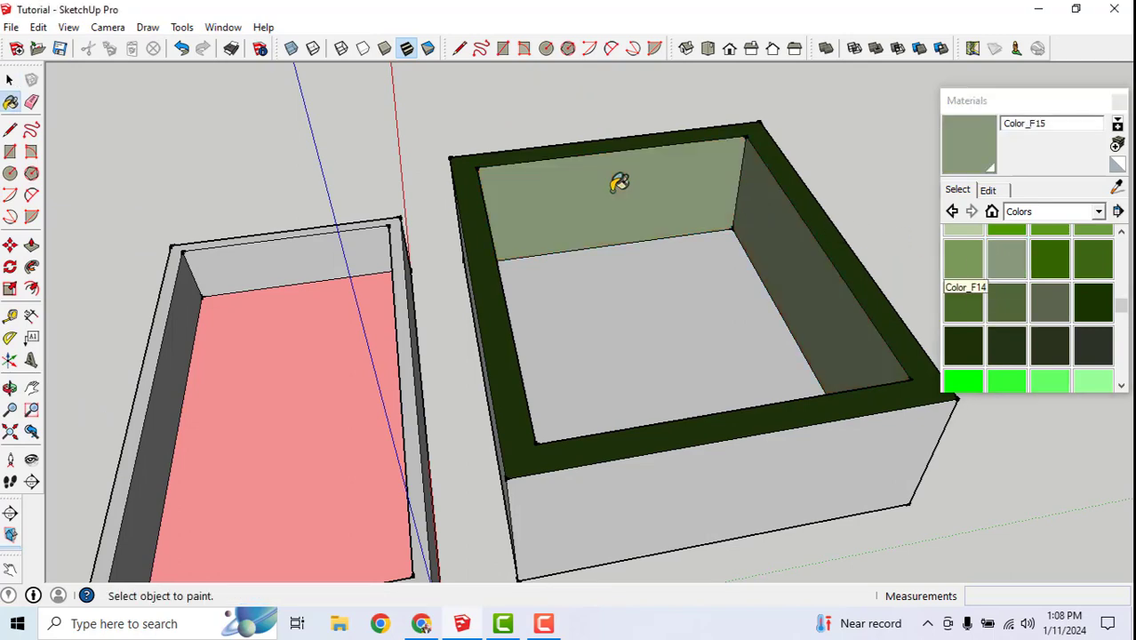
mouse_move(778, 259)
middle_mouse_down()
mouse_move(756, 244)
mouse_move(448, 208)
mouse_move(684, 241)
mouse_move(591, 246)
middle_mouse_up()
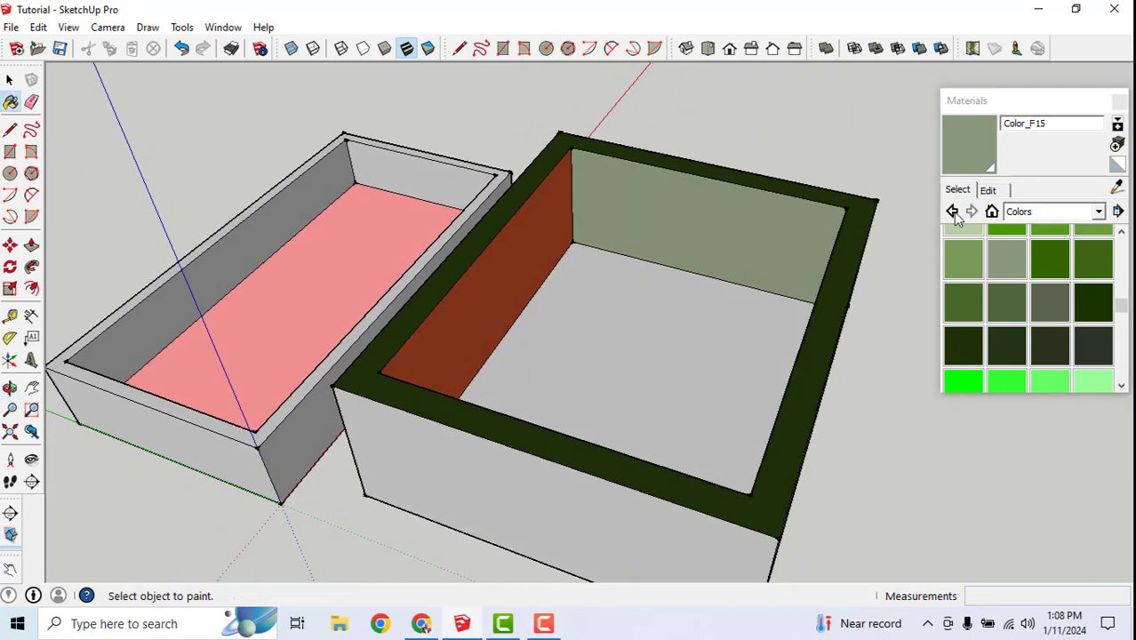
- Paint the larger box's front outer wall with Brick_Rough_Dark from the Brick and Cladding collection
mouse_move(545, 360)
middle_mouse_down()
mouse_move(743, 312)
mouse_move(591, 276)
mouse_move(737, 278)
mouse_move(693, 281)
middle_mouse_up()
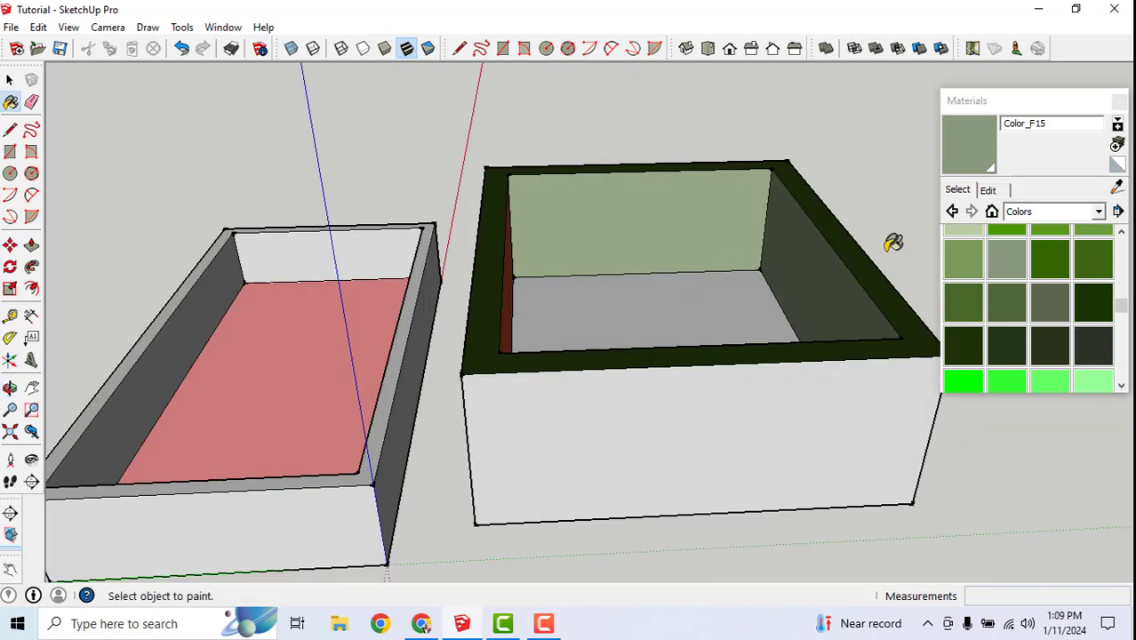
left_click(1060, 214)
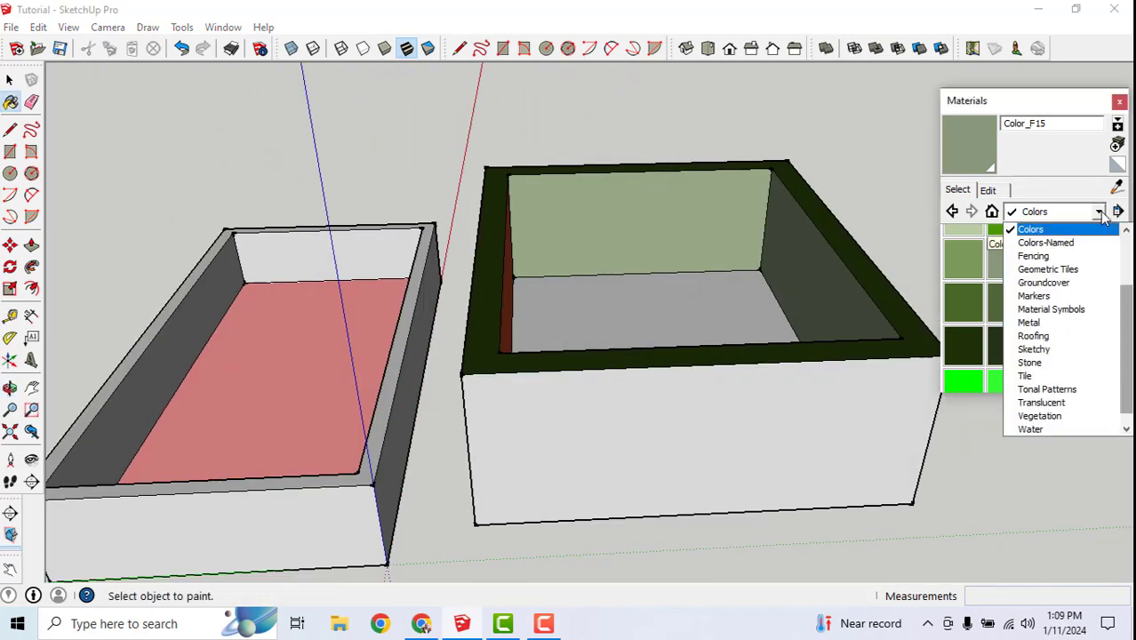
scroll(1052, 392, "down", 1)
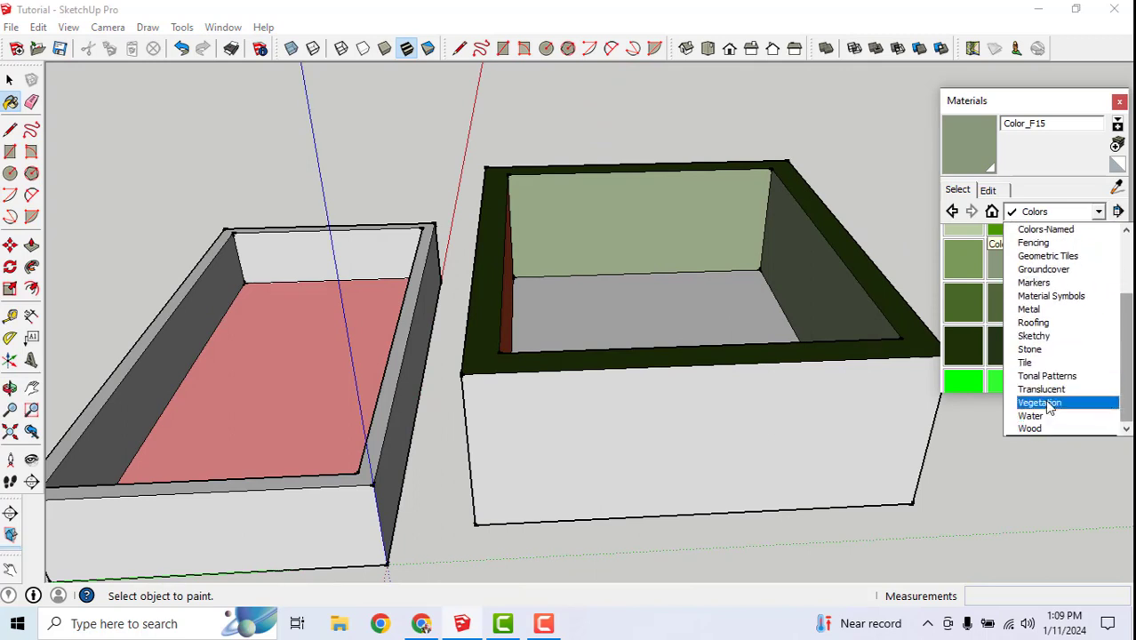
scroll(1052, 404, "up", 4)
left_click(1045, 229)
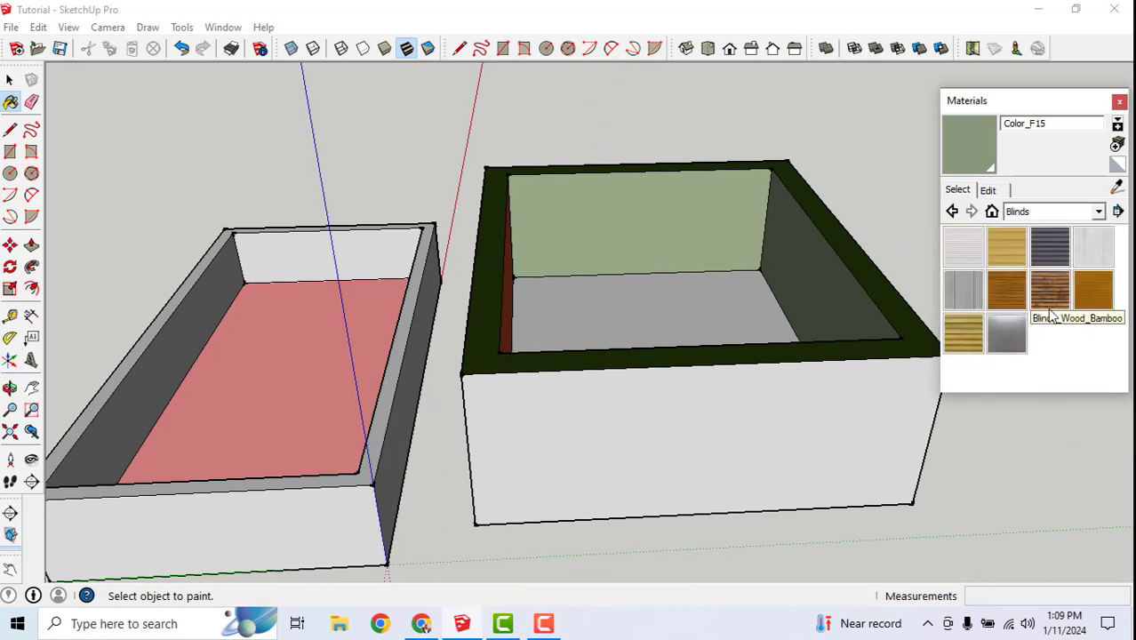
left_click(1099, 213)
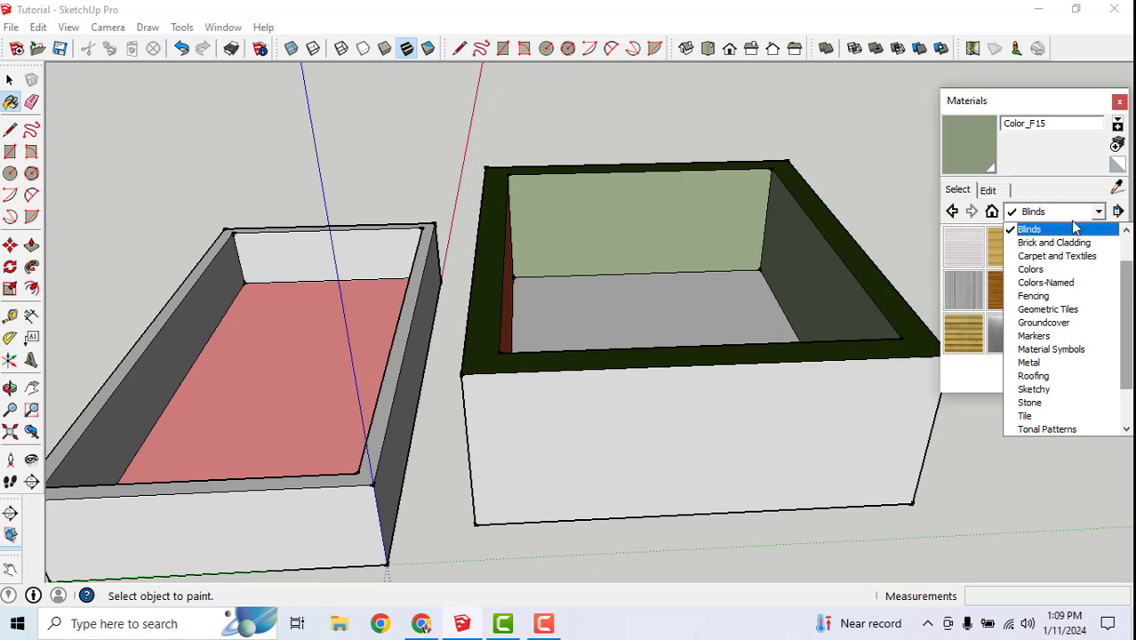
left_click(1038, 244)
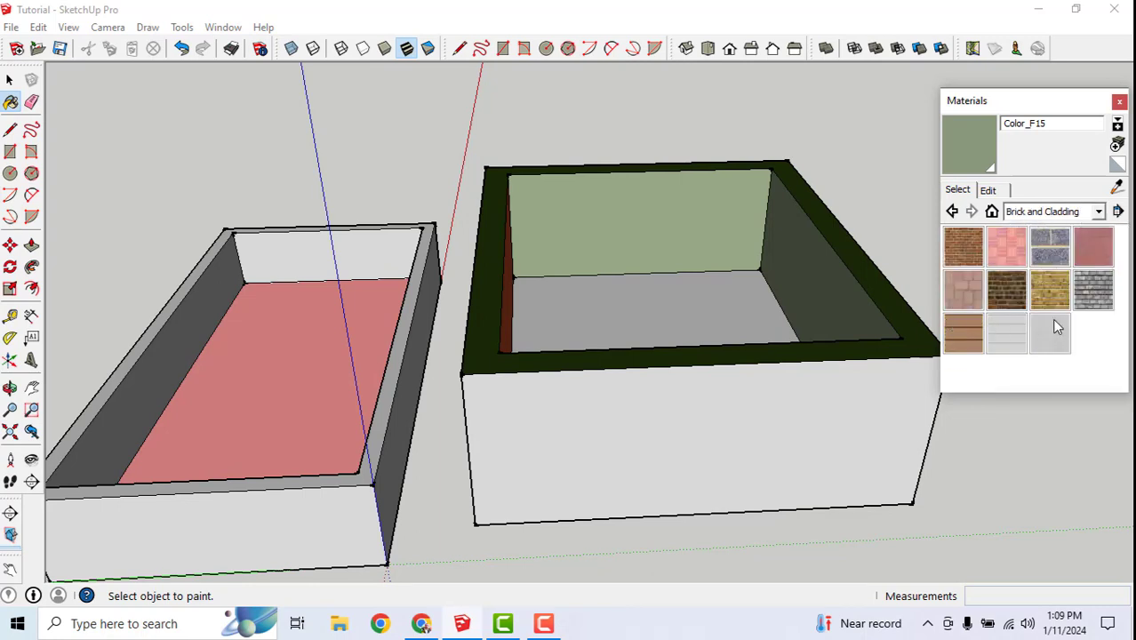
left_click(1006, 294)
left_click(689, 406)
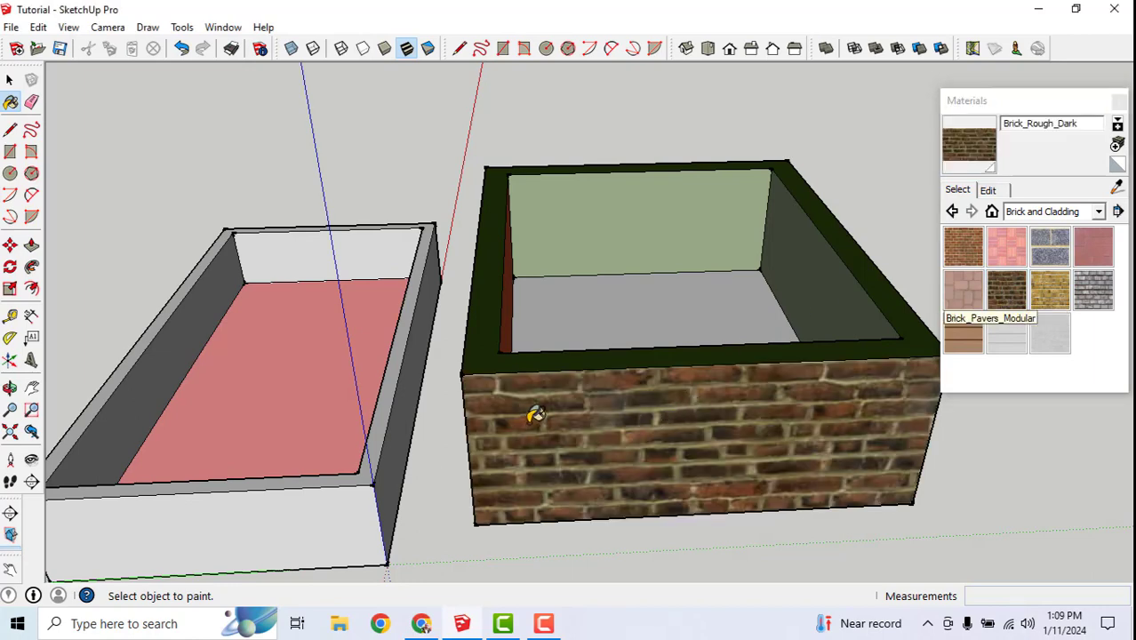
- Paint the larger box's other exposed outer walls with Brick_Rough_Dark, working around the box
mouse_move(535, 414)
middle_mouse_down()
mouse_move(747, 411)
mouse_move(704, 392)
middle_mouse_up()
left_click(582, 369)
mouse_move(818, 350)
middle_mouse_down()
mouse_move(653, 355)
mouse_move(249, 323)
middle_mouse_up()
left_click(603, 393)
mouse_move(440, 256)
middle_mouse_down()
mouse_move(851, 353)
mouse_move(851, 325)
mouse_move(693, 330)
mouse_move(716, 332)
mouse_move(334, 304)
mouse_move(637, 290)
middle_mouse_up()
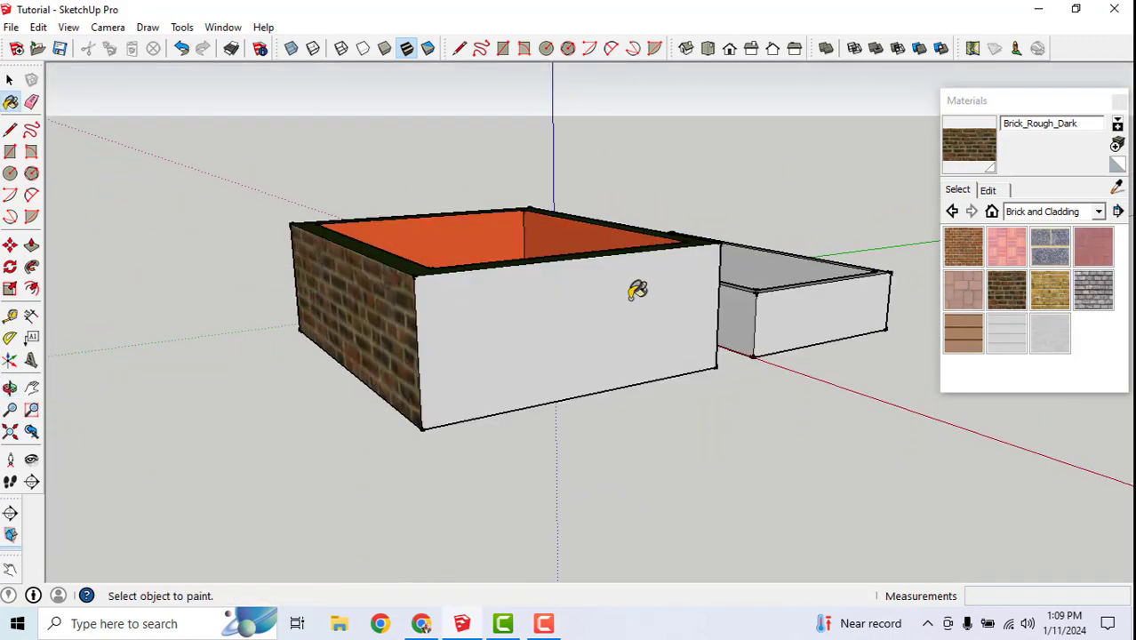
left_click(494, 299)
mouse_move(553, 274)
middle_mouse_down()
mouse_move(578, 330)
mouse_move(260, 406)
mouse_move(871, 411)
mouse_move(702, 393)
mouse_move(202, 412)
middle_mouse_up()
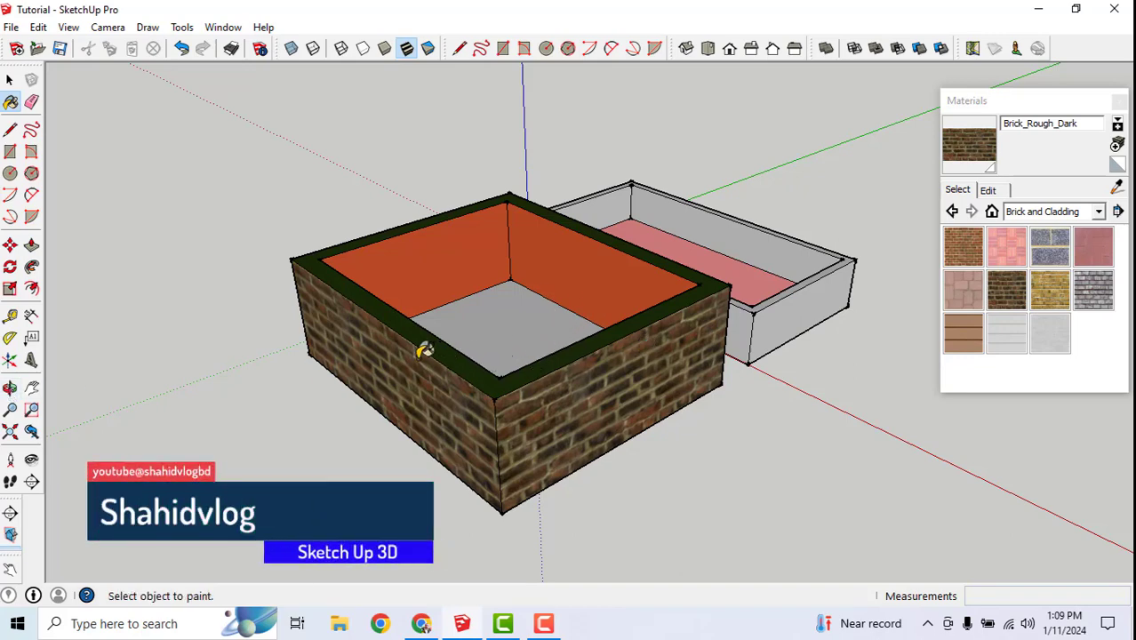
- Examine the larger box's brick walls and painted interior from several sides and from above
mouse_move(425, 351)
middle_mouse_down()
mouse_move(520, 363)
mouse_move(1080, 349)
mouse_move(845, 271)
middle_mouse_up()
scroll(582, 271, "up", 2)
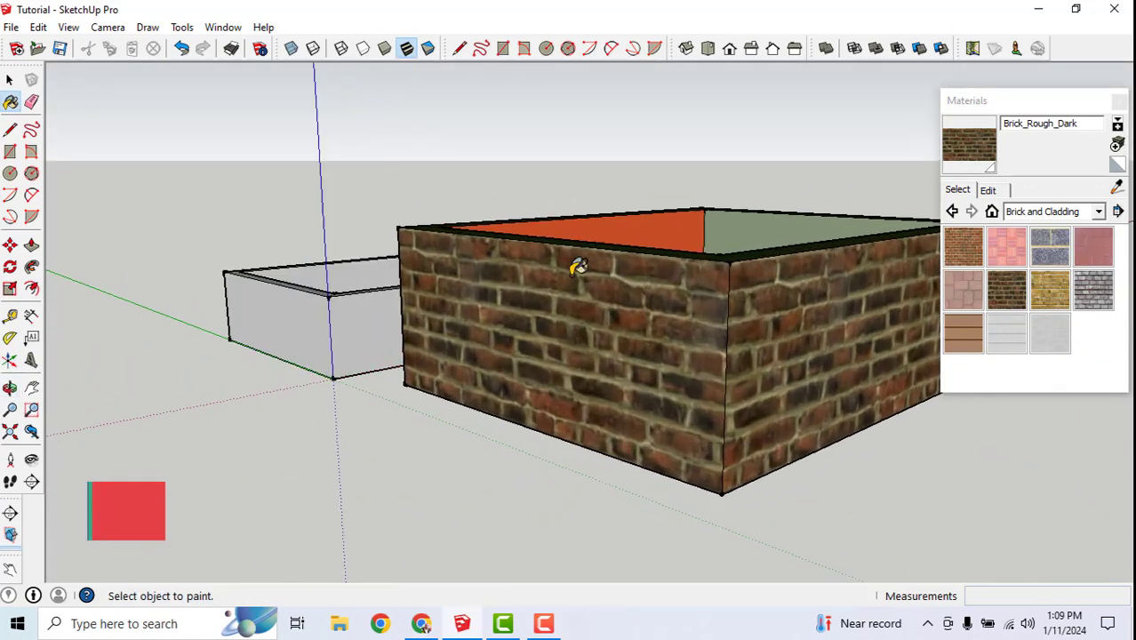
scroll(578, 267, "up", 2)
scroll(426, 222, "down", 4)
middle_click_drag(520, 309, 520, 309)
middle_click_drag(608, 446, 609, 264)
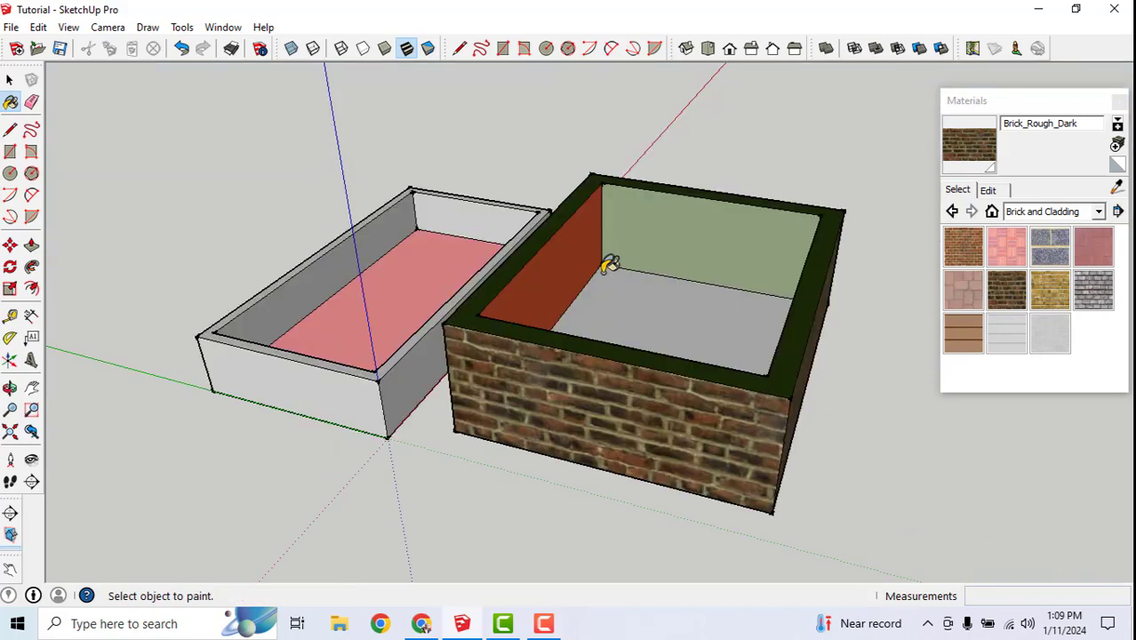
scroll(793, 287, "down", 2)
middle_click_drag(812, 305, 639, 363)
scroll(741, 396, "up", 3)
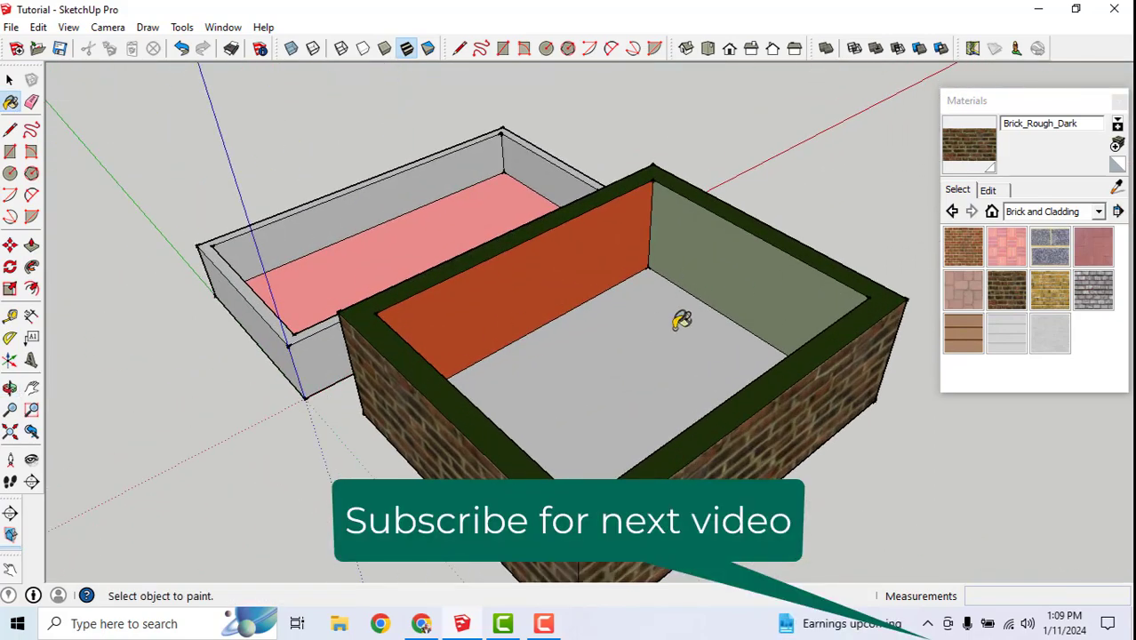
- Cover the larger box's top rim with the Brick_Rough_Dark material
mouse_move(661, 417)
middle_mouse_down()
mouse_move(690, 451)
mouse_move(729, 303)
mouse_move(689, 374)
mouse_move(537, 427)
middle_mouse_up()
left_click(454, 417)
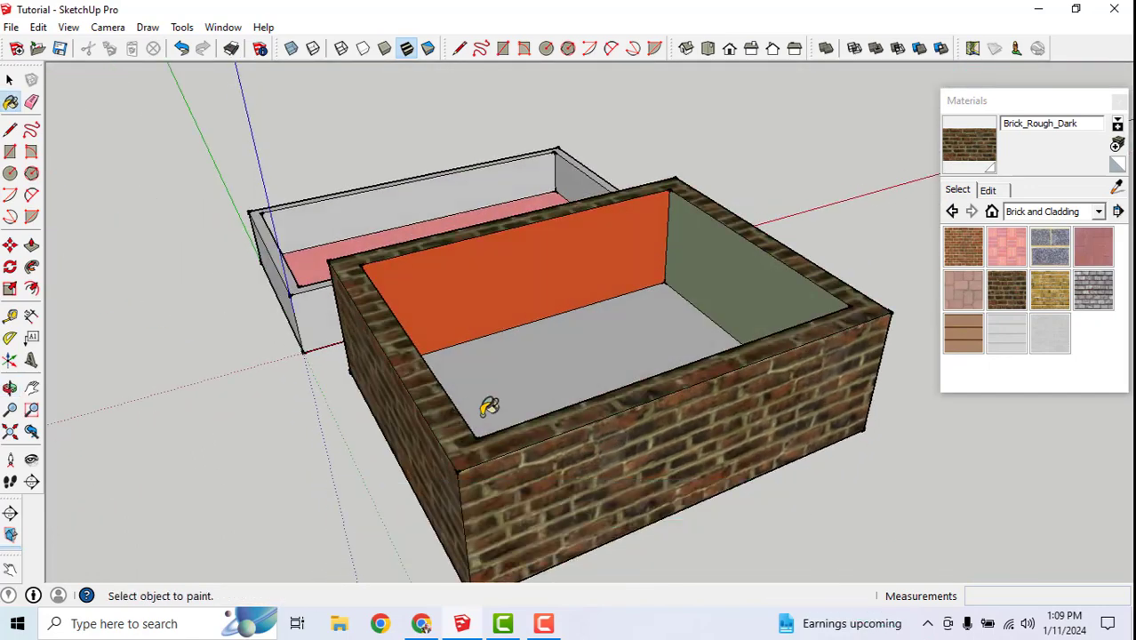
mouse_move(773, 342)
middle_mouse_down()
mouse_move(304, 368)
mouse_move(545, 412)
mouse_move(874, 391)
mouse_move(943, 272)
mouse_move(899, 213)
mouse_move(837, 368)
mouse_move(869, 306)
mouse_move(860, 303)
middle_mouse_up()
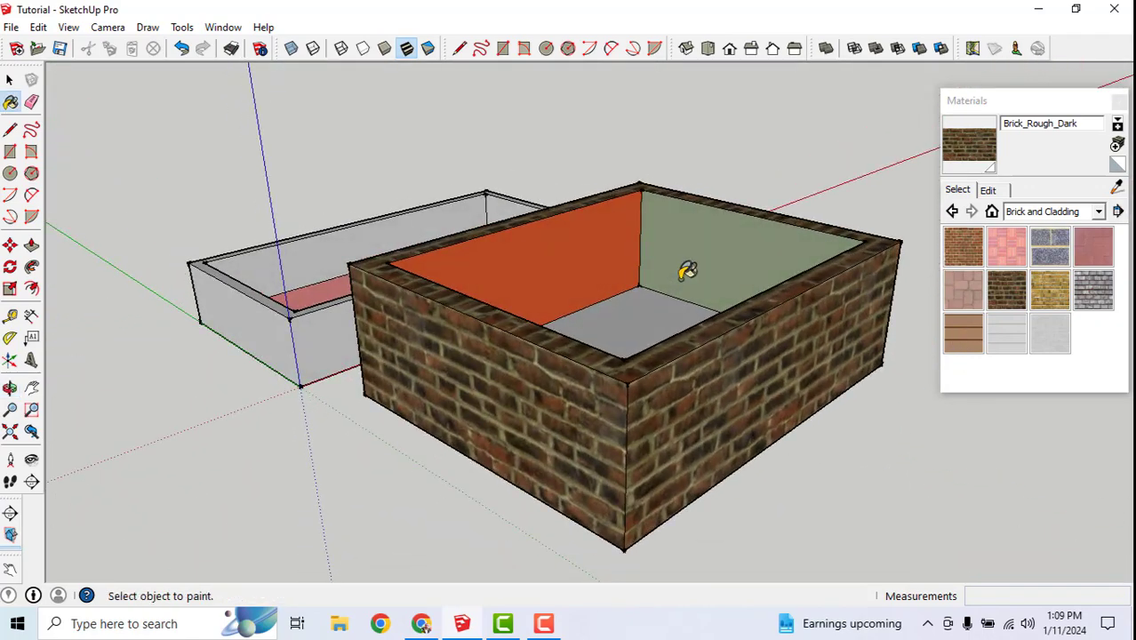